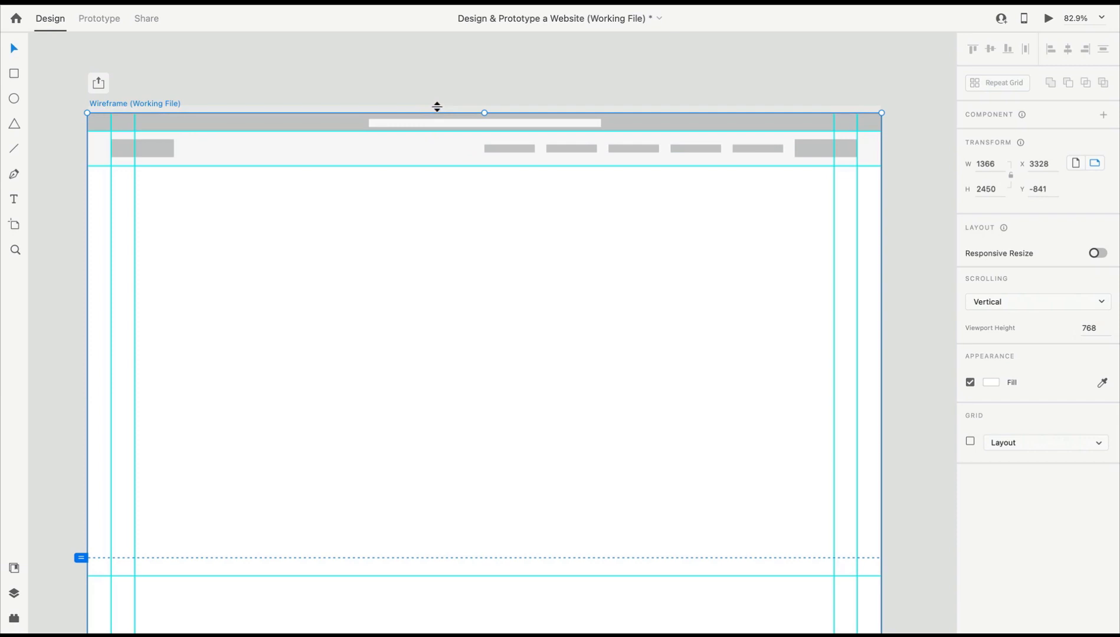
Place a horizontal guide 400 px below the header on the Wireframe artboard
{"action": "left_click_drag", "start_coordinate": [437, 107], "coordinate": [426, 345]}
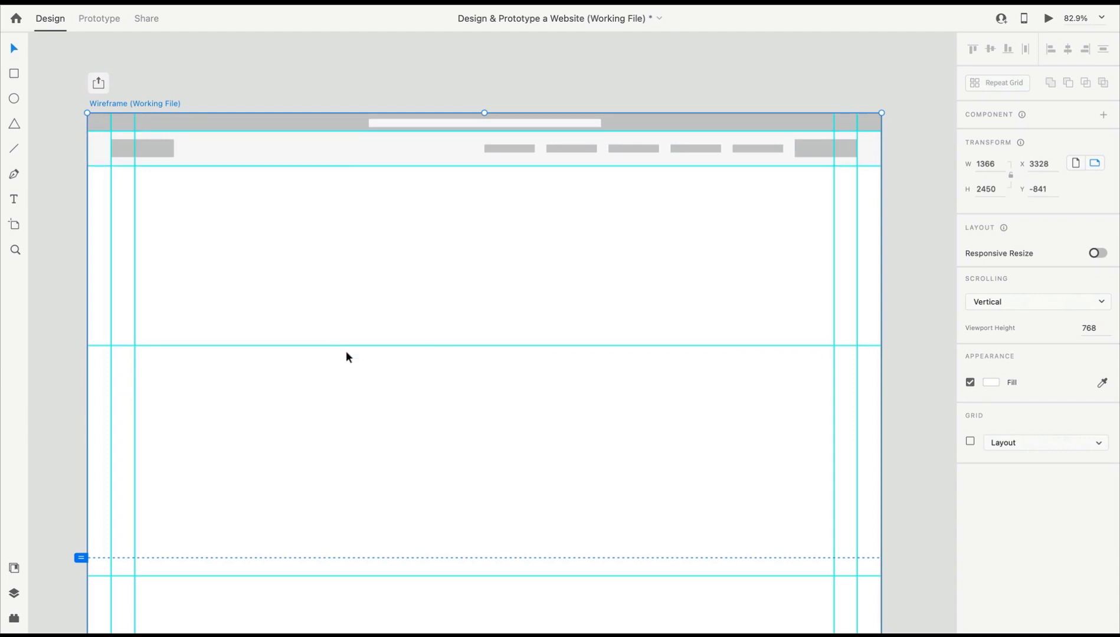
{"action": "left_click_drag", "start_coordinate": [347, 346], "coordinate": [352, 398]}
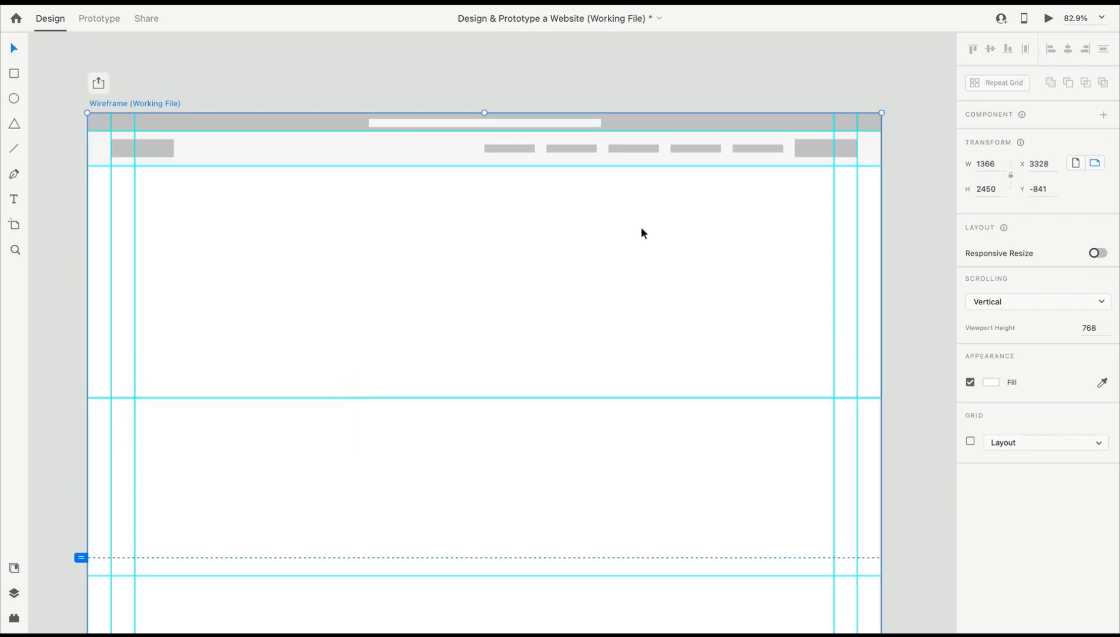
{"action": "left_click", "coordinate": [461, 305]}
{"action": "scroll", "coordinate": [461, 305], "scroll_direction": "down", "scroll_amount": 3}
{"action": "left_click_drag", "start_coordinate": [481, 455], "coordinate": [528, 288]}
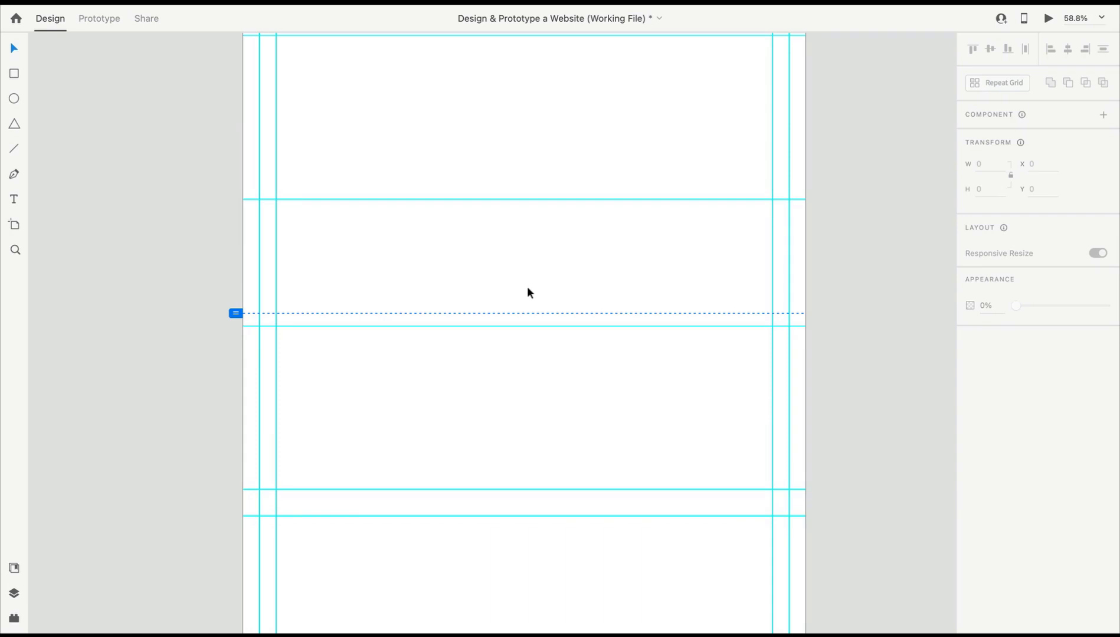
{"action": "scroll", "coordinate": [527, 286], "scroll_direction": "up", "scroll_amount": 5}
{"action": "scroll", "coordinate": [509, 190], "scroll_direction": "up", "scroll_amount": 3}
{"action": "key", "text": "super+shift+apostrophe"}
Draw a borderless rectangle covering the hero area between the header and the guide
{"action": "left_click_drag", "start_coordinate": [475, 277], "coordinate": [493, 229]}
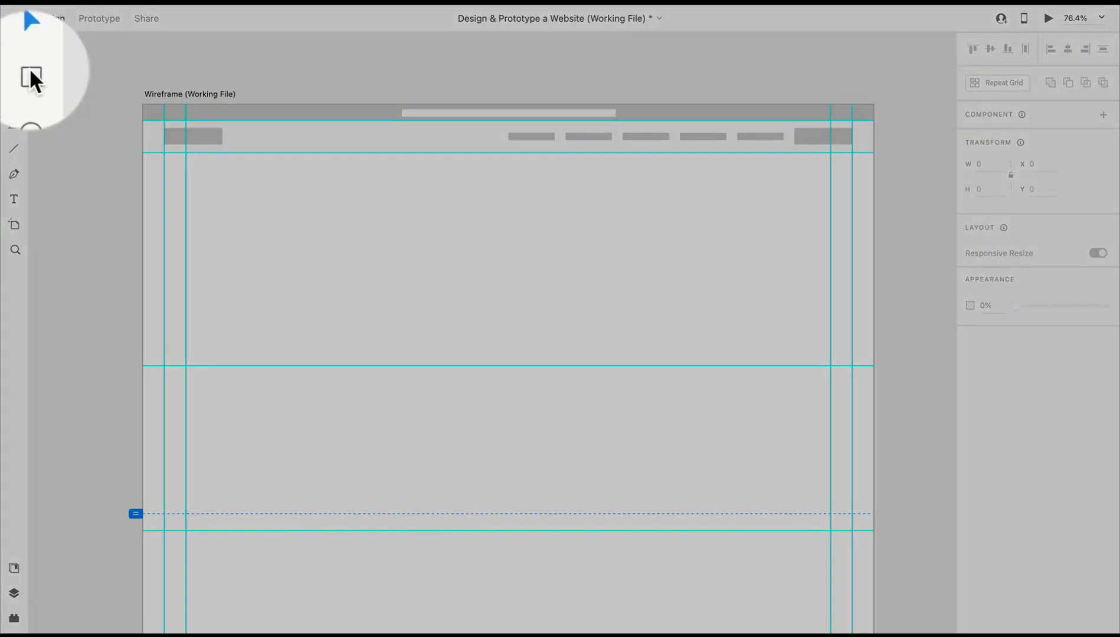
{"action": "left_click", "coordinate": [16, 72]}
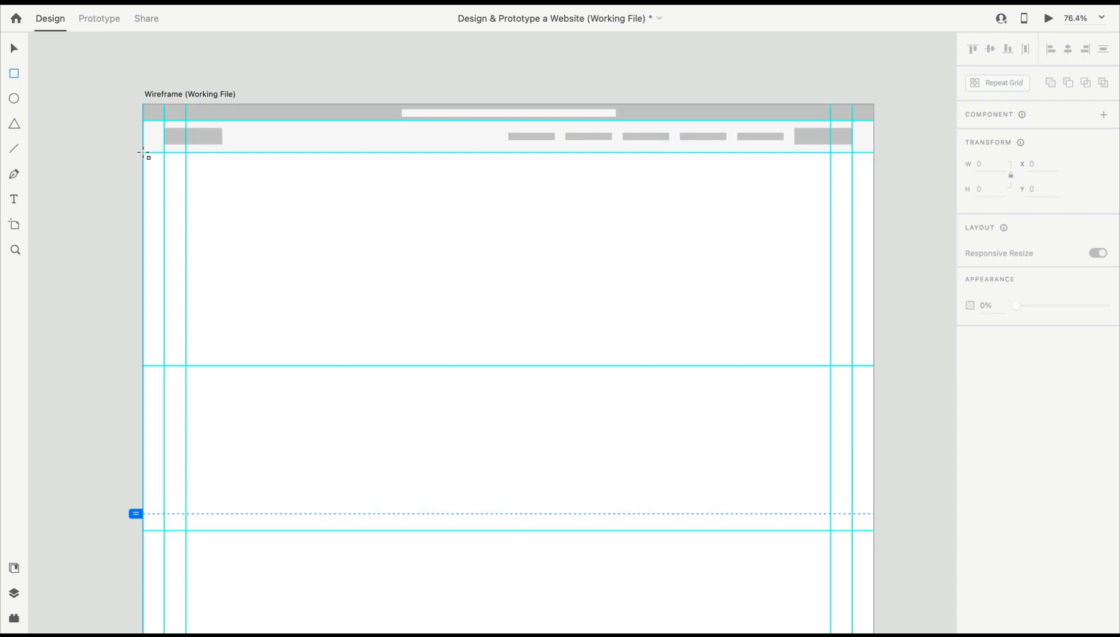
{"action": "mouse_move", "coordinate": [143, 153]}
{"action": "left_mouse_down"}
{"action": "mouse_move", "coordinate": [413, 265]}
{"action": "mouse_move", "coordinate": [874, 366]}
{"action": "left_mouse_up"}
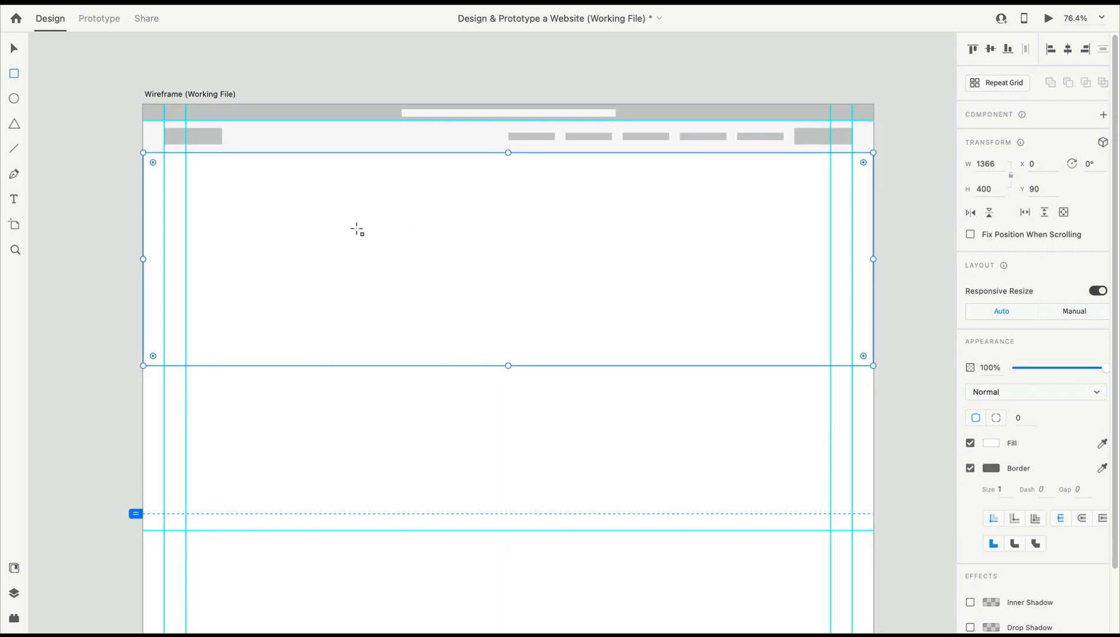
{"action": "left_click", "coordinate": [971, 468]}
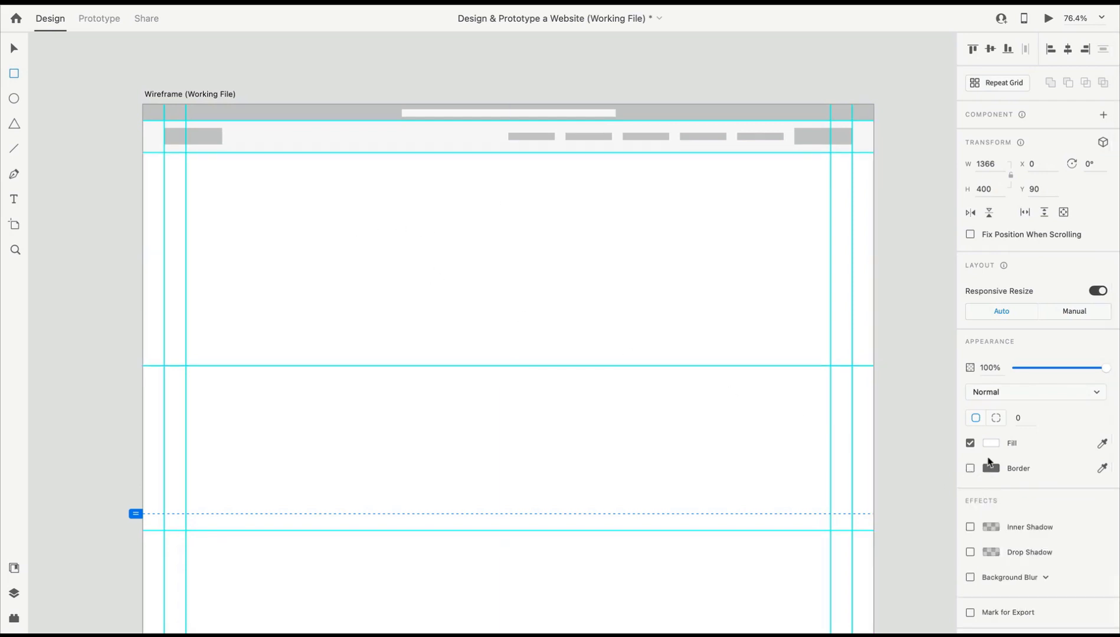
Fill the hero rectangle with light grey #F0F0F0 and save it as a colour swatch
{"action": "left_click", "coordinate": [1102, 444]}
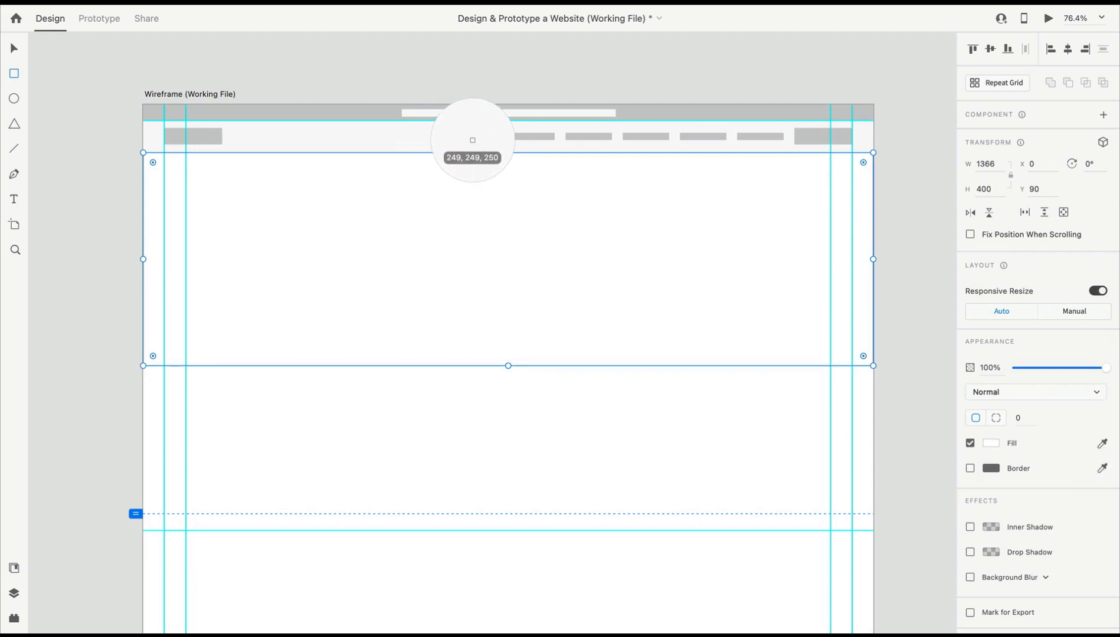
{"action": "left_click", "coordinate": [519, 137]}
{"action": "left_click", "coordinate": [984, 444]}
{"action": "left_click_drag", "start_coordinate": [825, 395], "coordinate": [823, 380]}
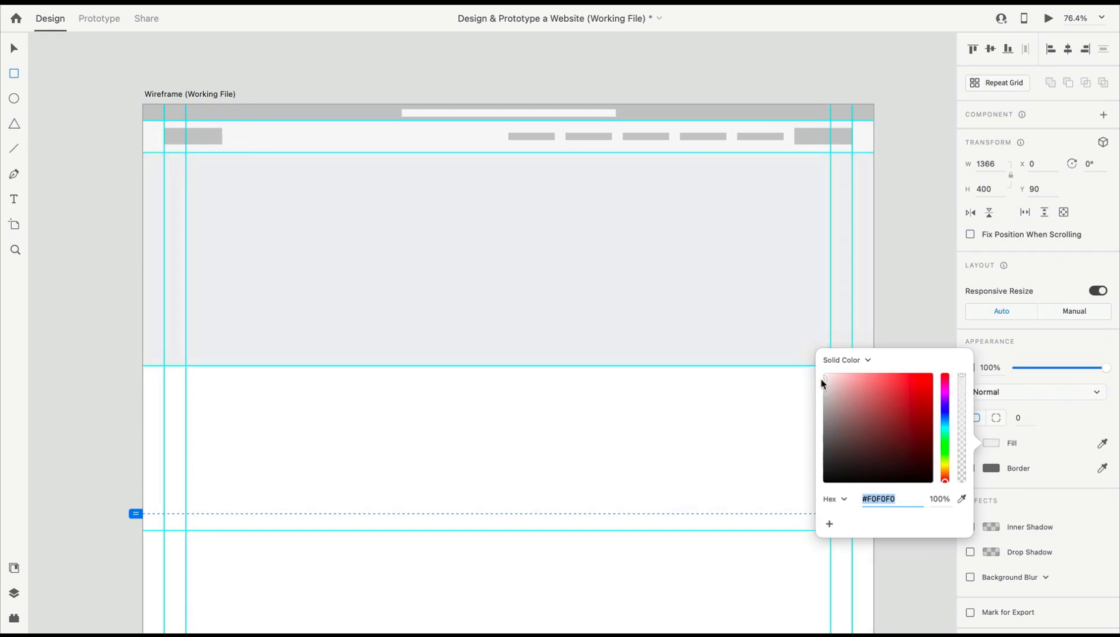
{"action": "left_click", "coordinate": [828, 524]}
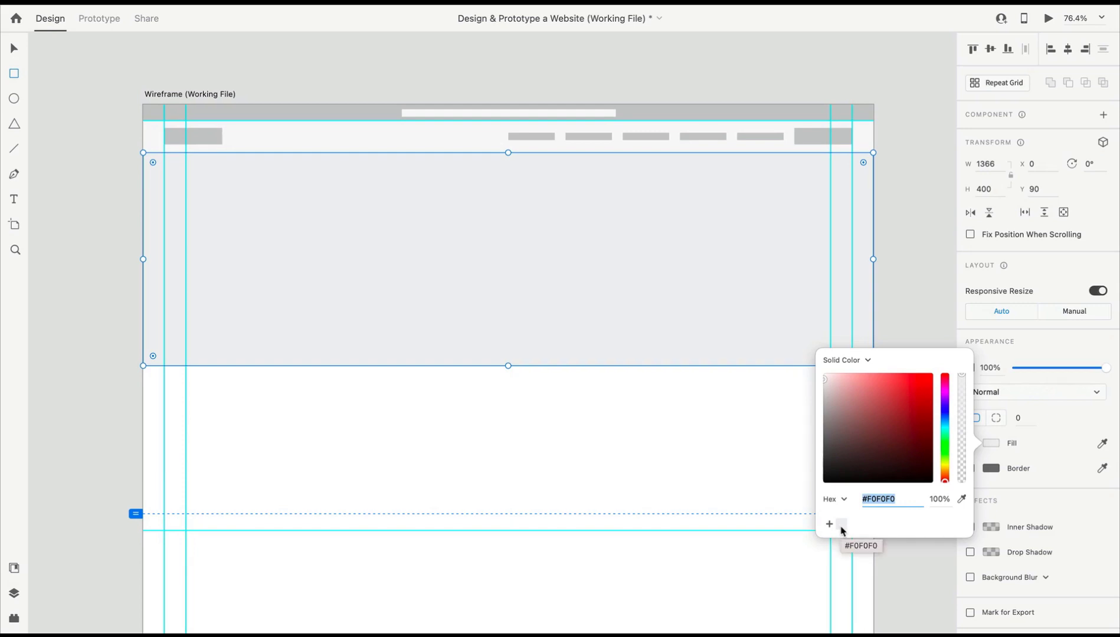
{"action": "left_click", "coordinate": [910, 313]}
{"action": "left_click", "coordinate": [914, 318]}
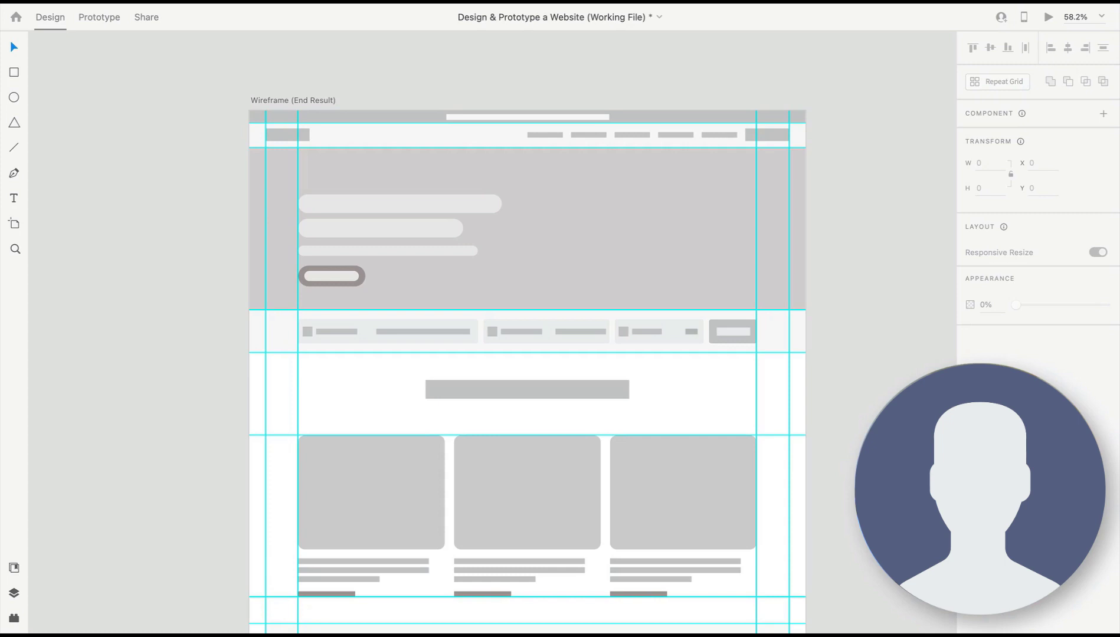
Zoom in on the hero button and delete its light inner pill
{"action": "key", "text": "z"}
{"action": "left_click_drag", "start_coordinate": [226, 237], "coordinate": [441, 313]}
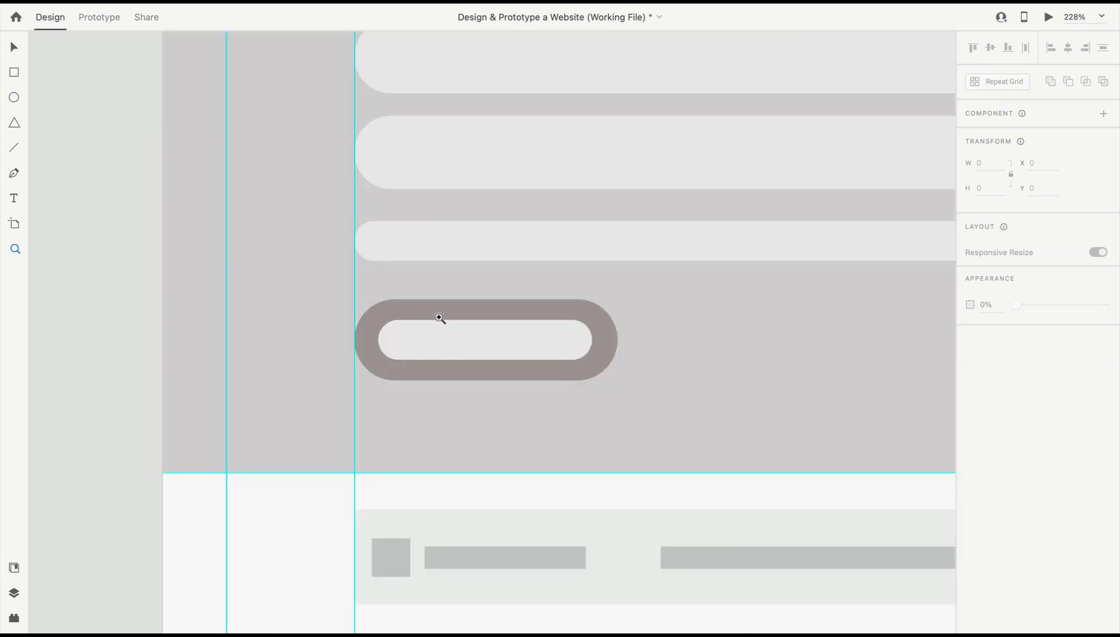
{"action": "key", "text": "v"}
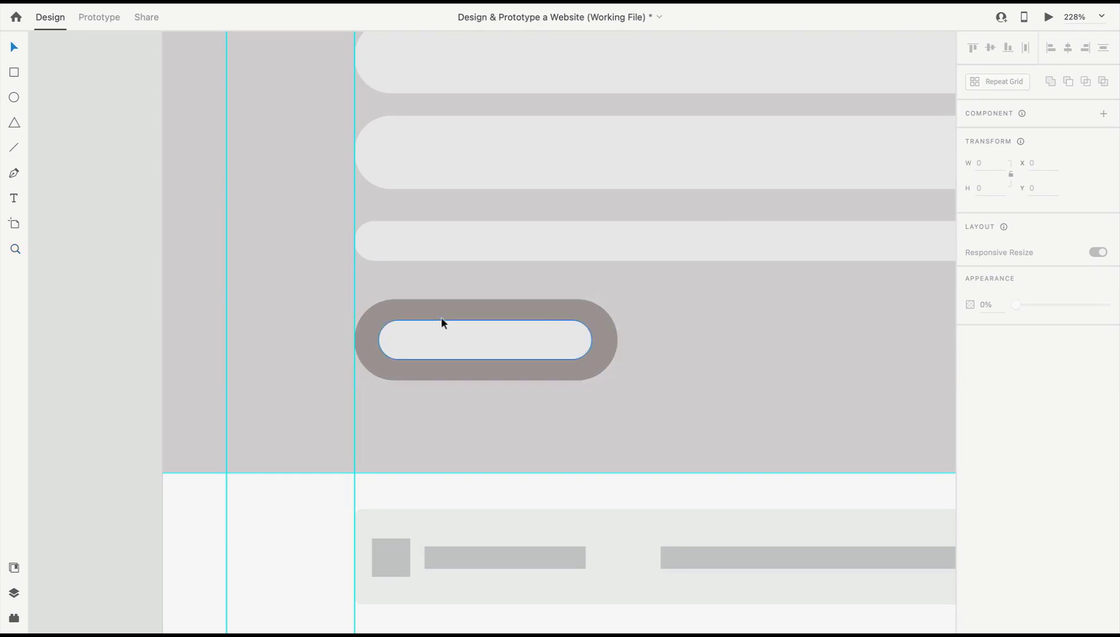
{"action": "left_click", "coordinate": [472, 336]}
{"action": "scroll", "coordinate": [608, 344], "scroll_direction": "down", "scroll_amount": 5}
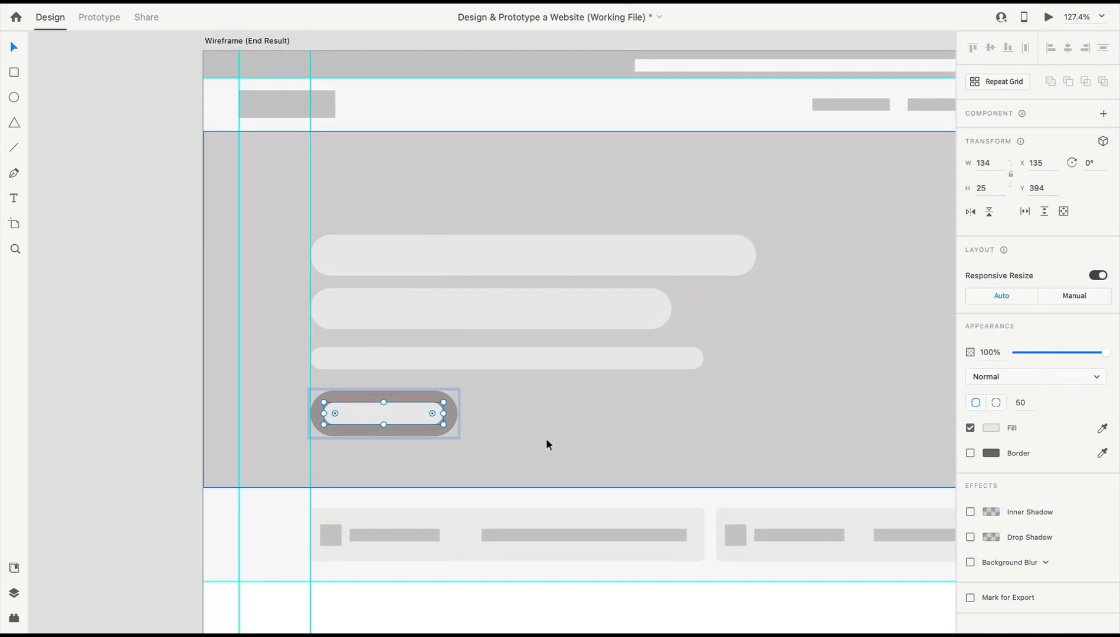
{"action": "key", "text": "Delete"}
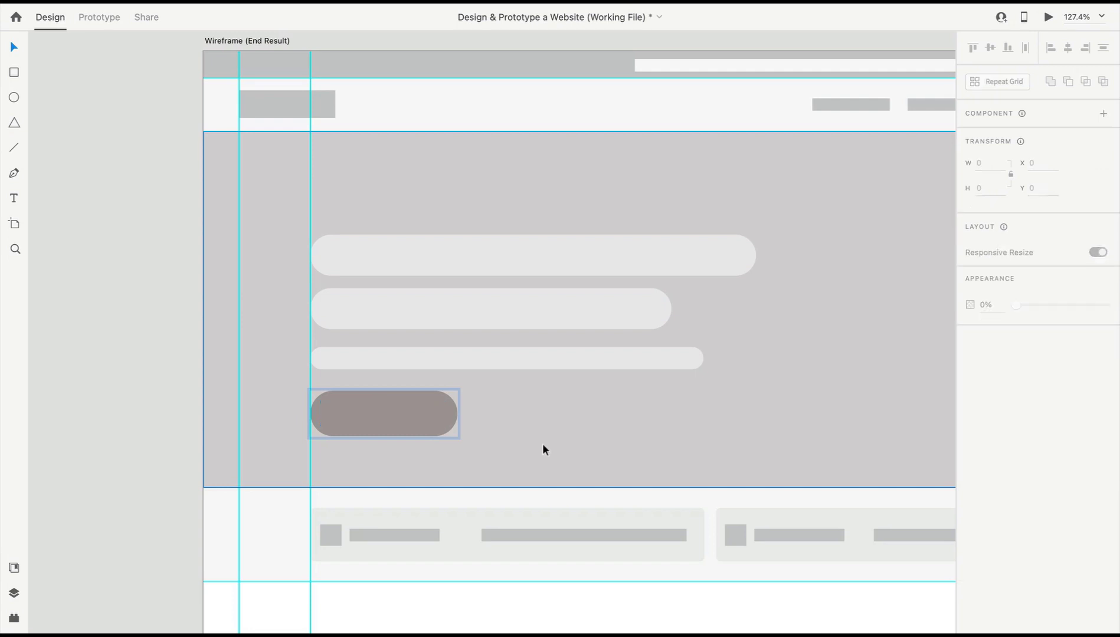
Add a 25 pt text label reading 'Explore activities'
{"action": "left_click", "coordinate": [394, 416]}
{"action": "left_click", "coordinate": [14, 199]}
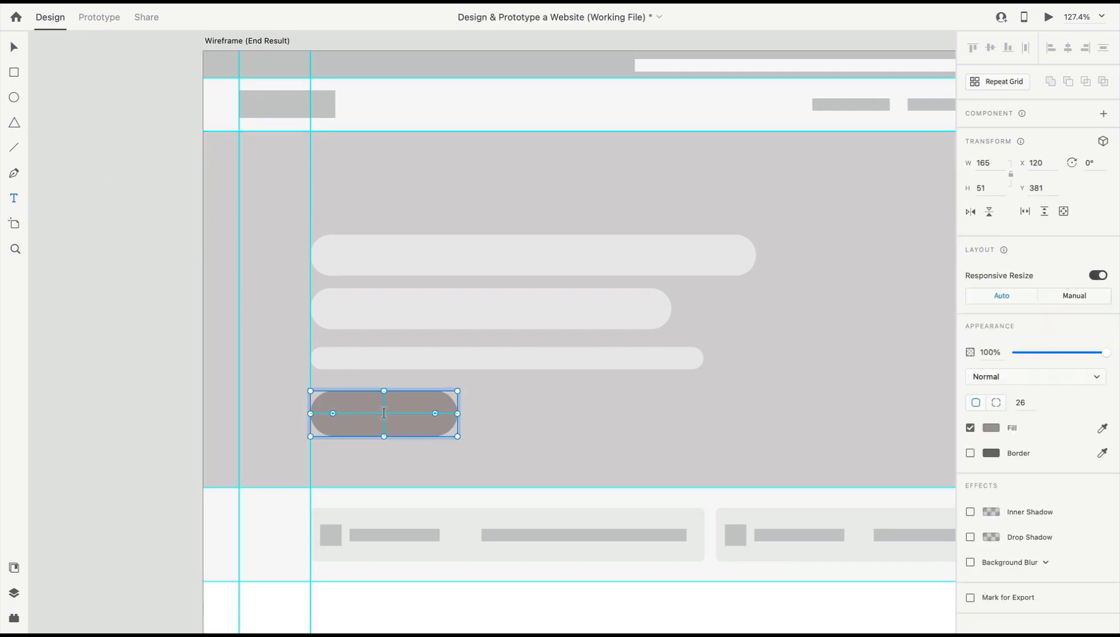
{"action": "left_click", "coordinate": [384, 413]}
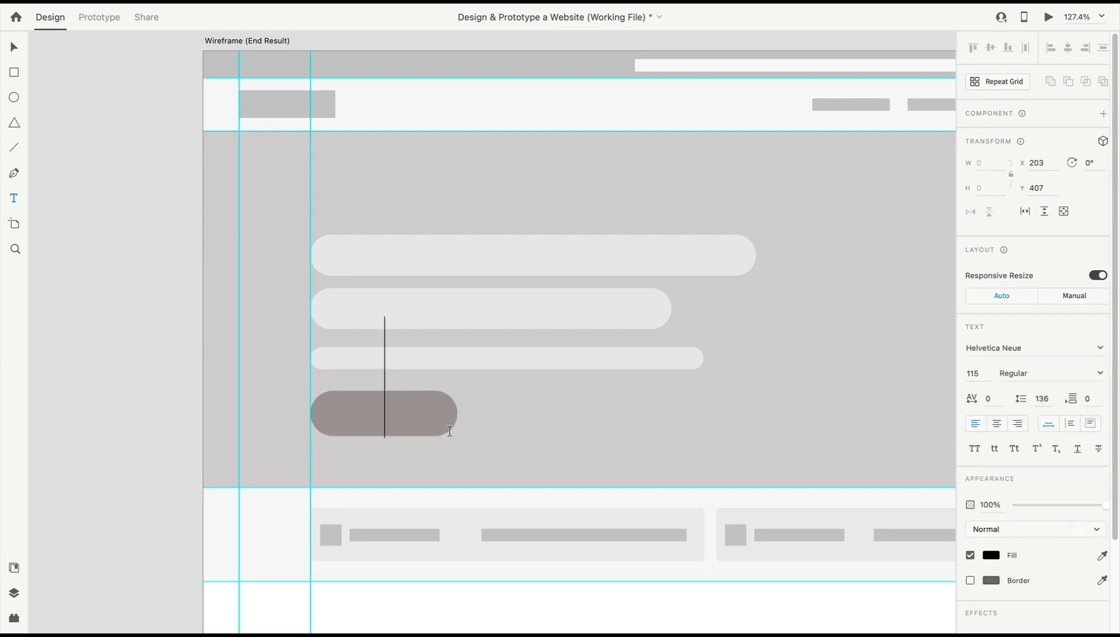
{"action": "type", "text": "Expl"}
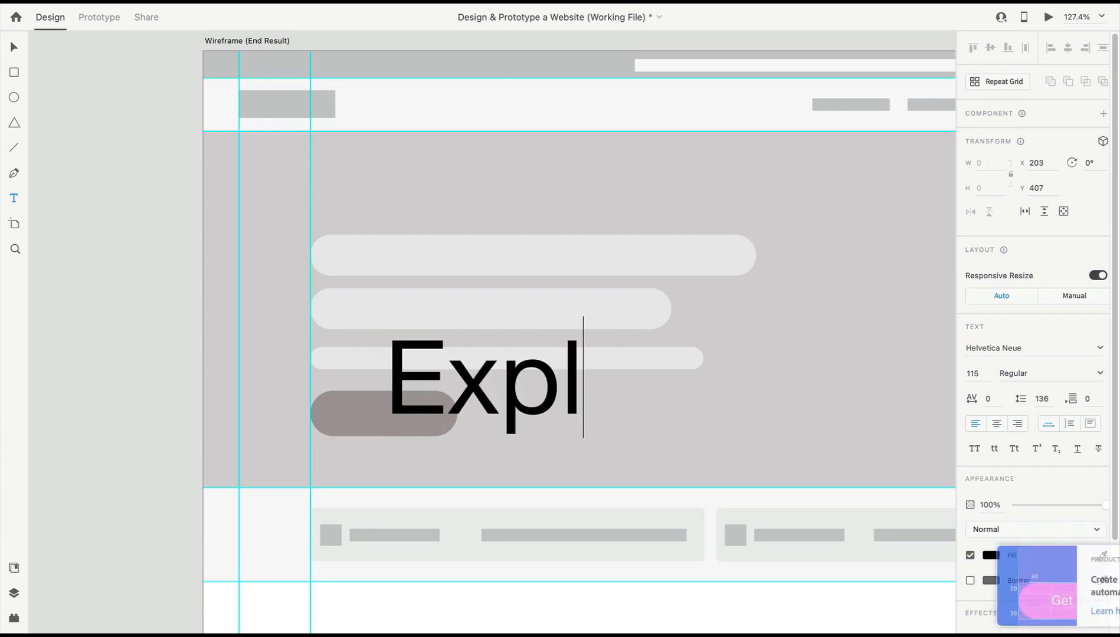
{"action": "type", "text": "ore activ"}
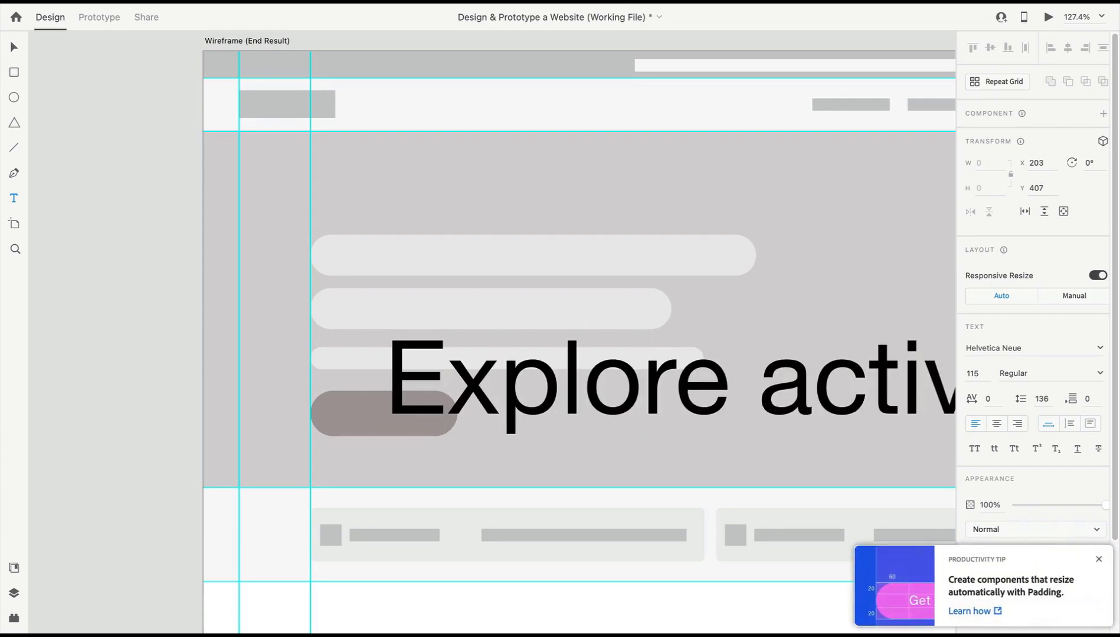
{"action": "key", "text": "Escape"}
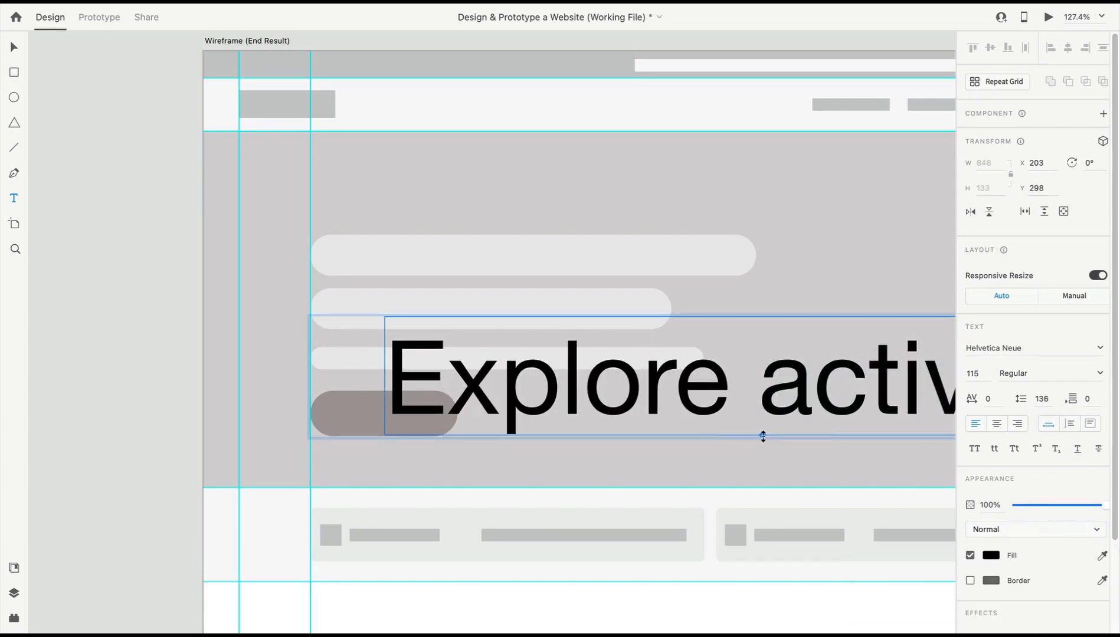
{"action": "left_click_drag", "start_coordinate": [763, 436], "coordinate": [754, 341]}
{"action": "double_click", "coordinate": [791, 331]}
{"action": "type", "text": "acti"}
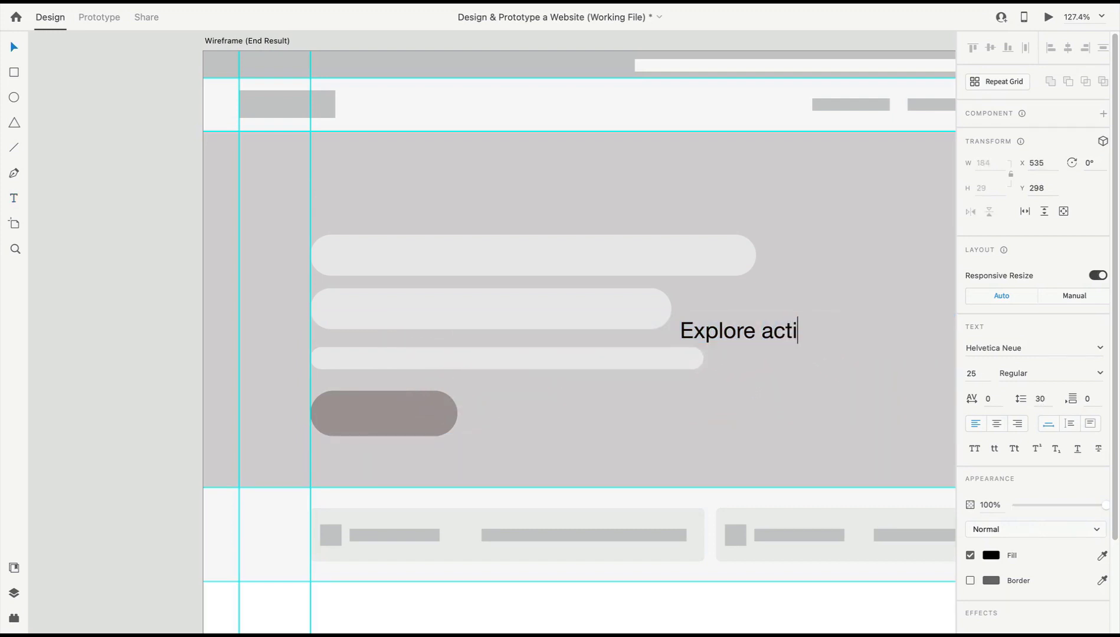
{"action": "type", "text": "vities"}
{"action": "key", "text": "Escape"}
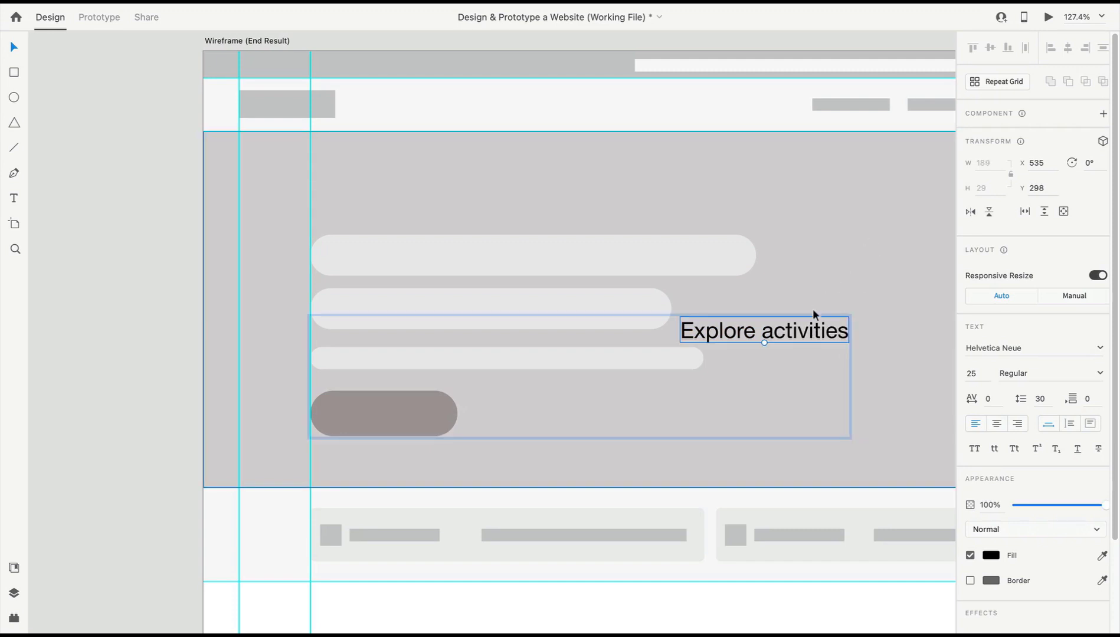
Move the 'Explore activities' label onto the dark pill and select the pill to widen it
{"action": "left_click_drag", "start_coordinate": [741, 339], "coordinate": [498, 414]}
{"action": "left_click", "coordinate": [432, 395]}
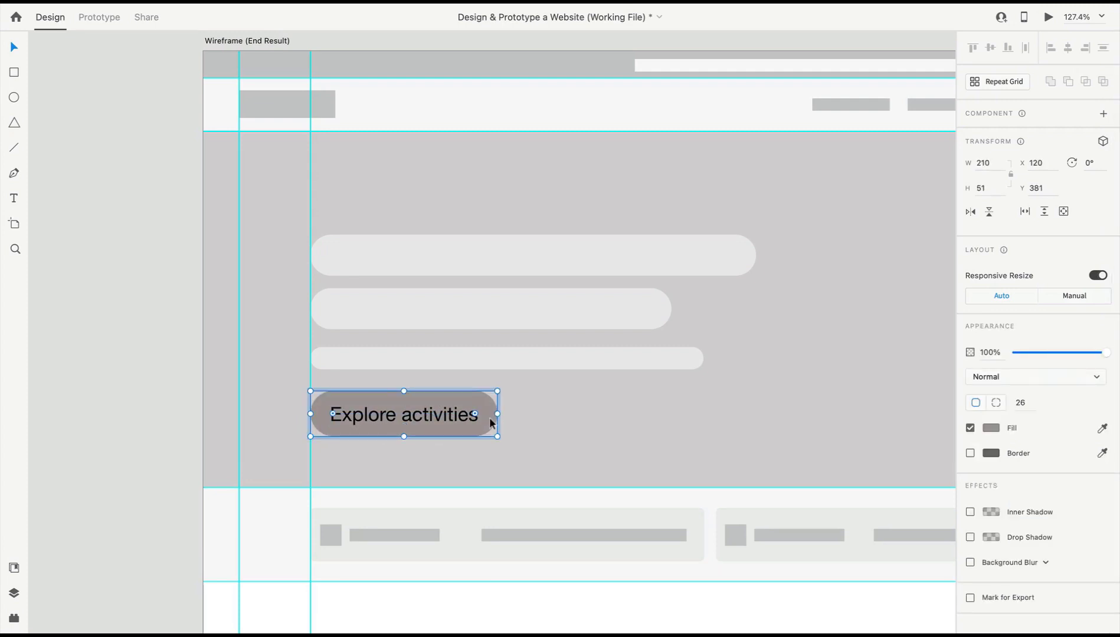
{"action": "scroll", "coordinate": [386, 414], "scroll_direction": "up", "scroll_amount": 5}
{"action": "left_click_drag", "start_coordinate": [465, 513], "coordinate": [522, 420]}
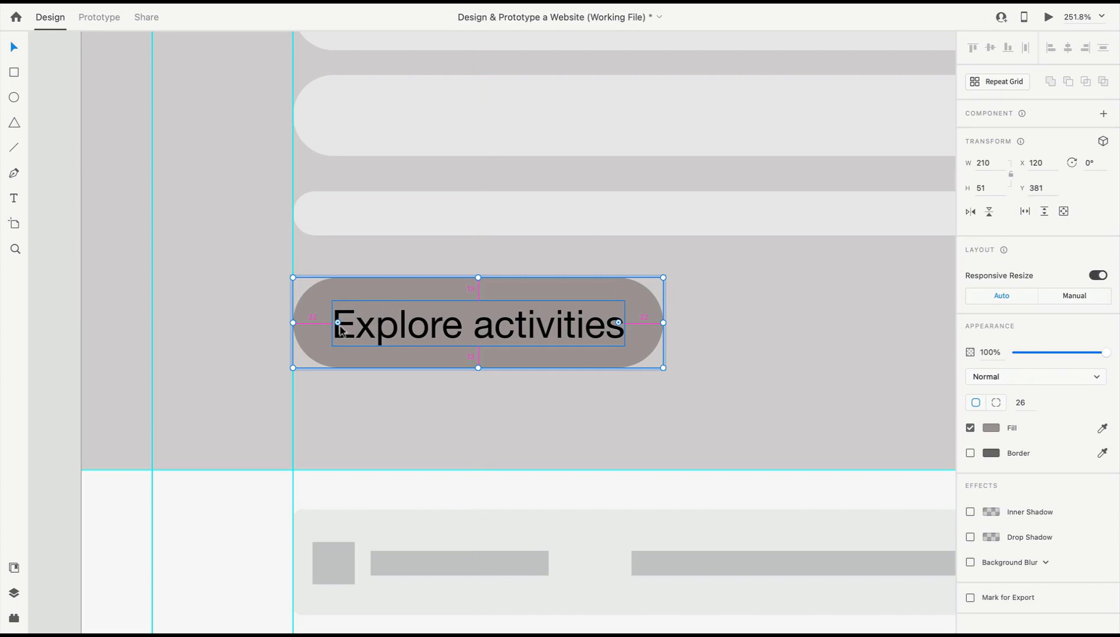
{"action": "left_click", "coordinate": [728, 334]}
{"action": "left_click", "coordinate": [610, 325]}
{"action": "key", "text": "super+y"}
{"action": "left_click", "coordinate": [46, 302]}
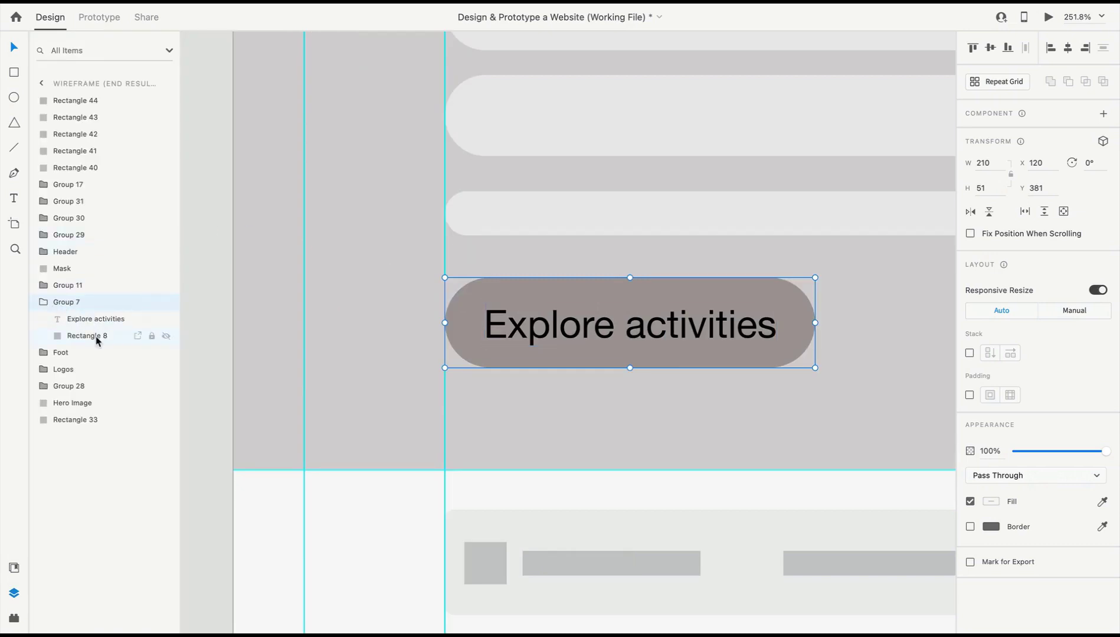
{"action": "double_click", "coordinate": [71, 302]}
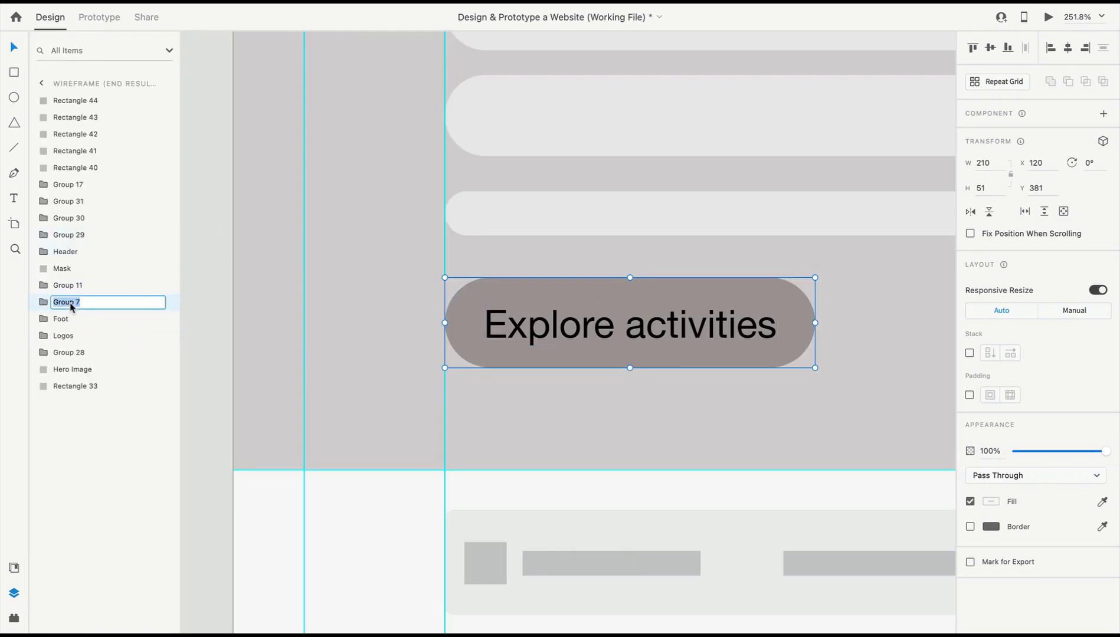
{"action": "type", "text": "Button"}
{"action": "key", "text": "Return"}
{"action": "left_click_drag", "start_coordinate": [803, 377], "coordinate": [673, 360]}
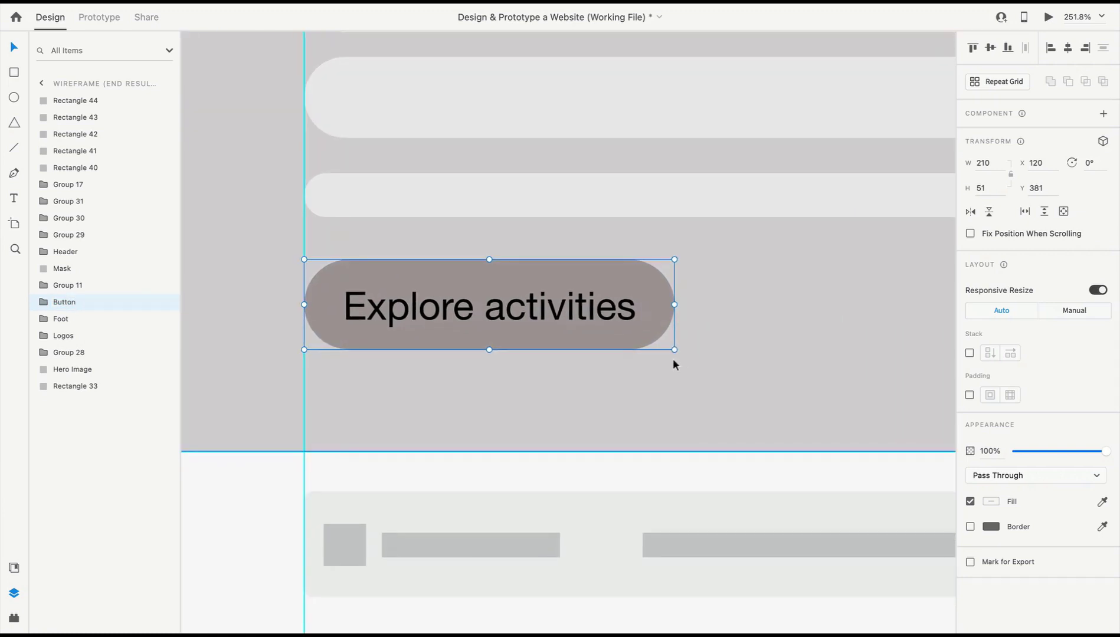
{"action": "scroll", "coordinate": [687, 273], "scroll_direction": "down", "scroll_amount": 2}
{"action": "left_click_drag", "start_coordinate": [725, 299], "coordinate": [679, 350]}
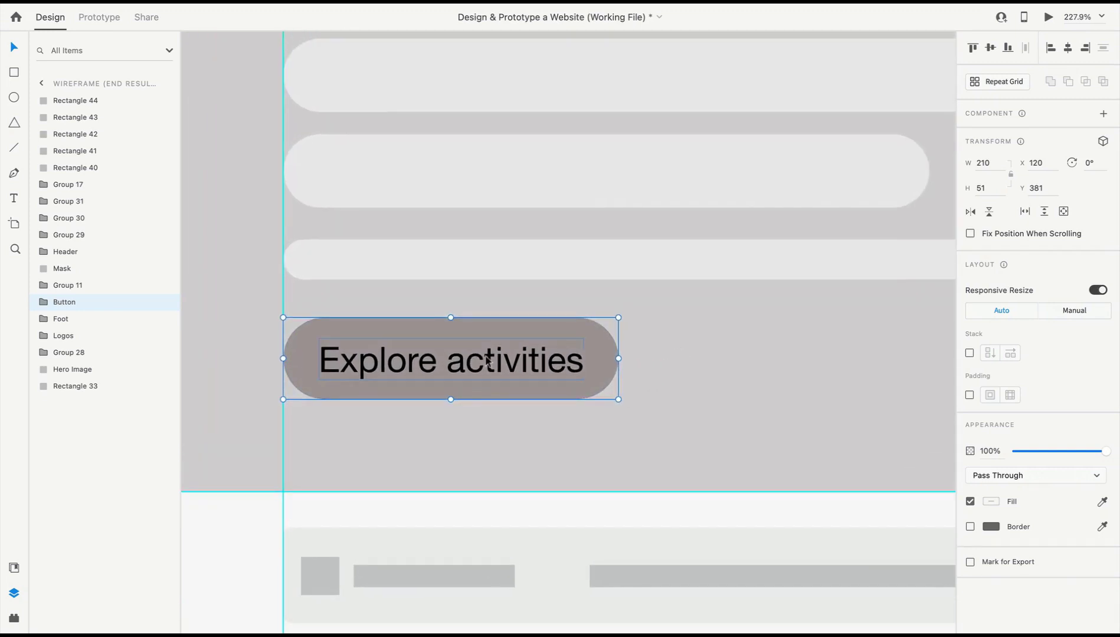
{"action": "double_click", "coordinate": [520, 357]}
{"action": "double_click", "coordinate": [520, 354]}
{"action": "type", "text": "Save"}
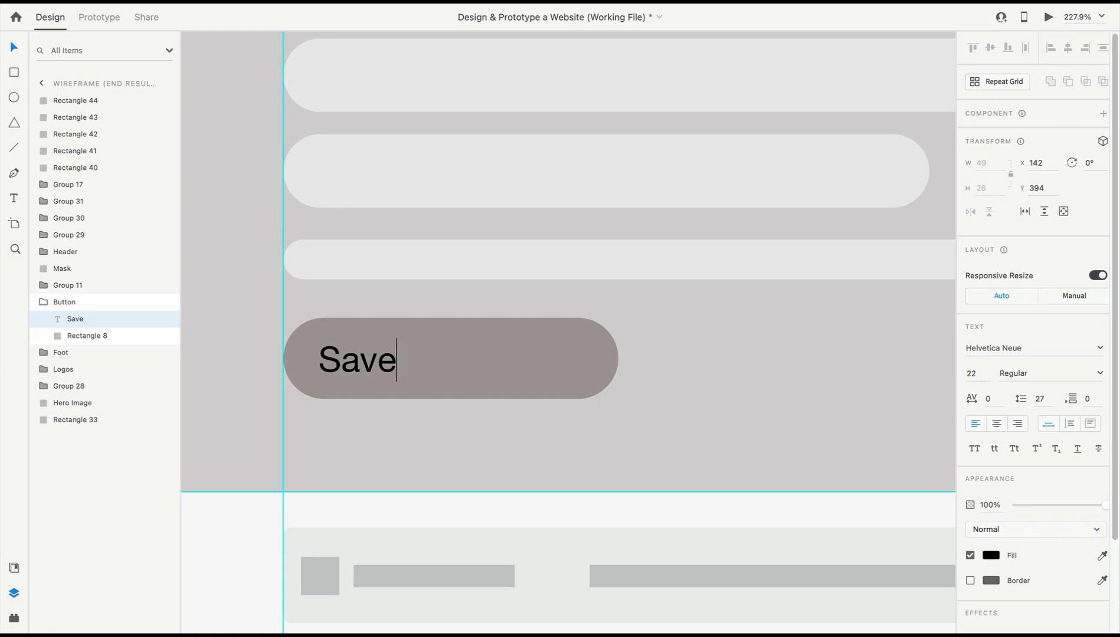
{"action": "key", "text": "super+z"}
{"action": "key", "text": "Escape"}
{"action": "key", "text": "Escape"}
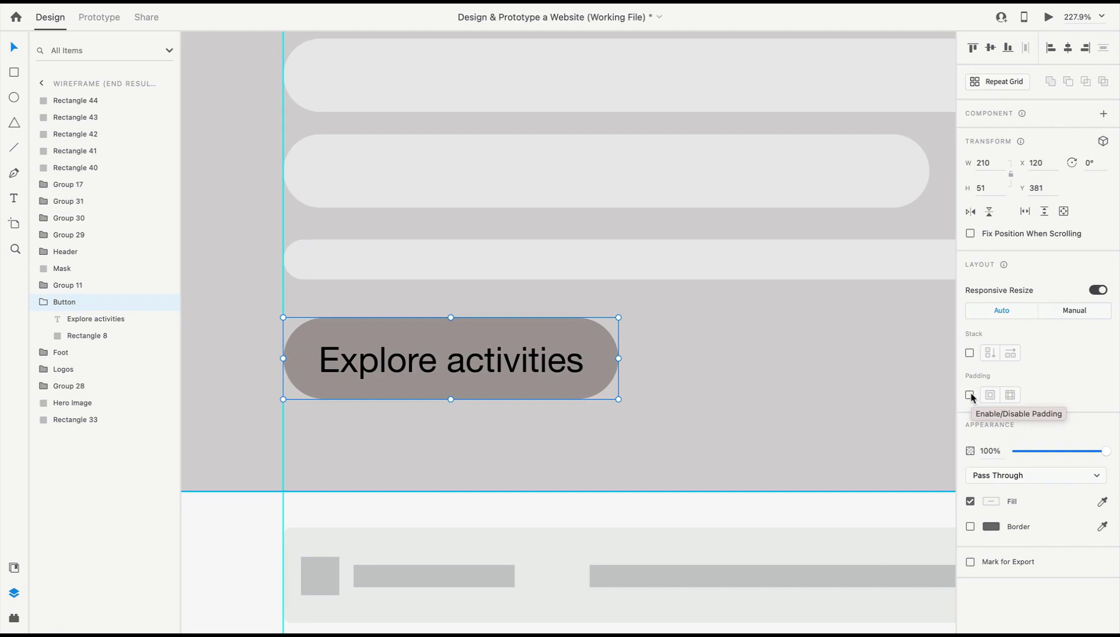
Turn on Padding under Layout for the Explore activities Button group
{"action": "left_click", "coordinate": [971, 396]}
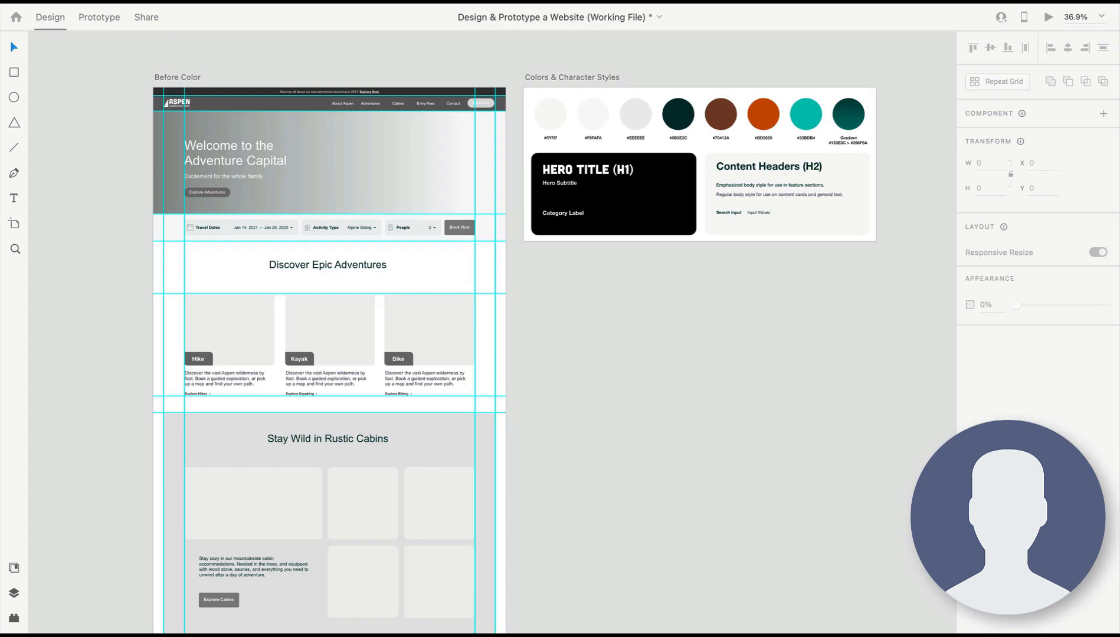
{"action": "left_click", "coordinate": [171, 78]}
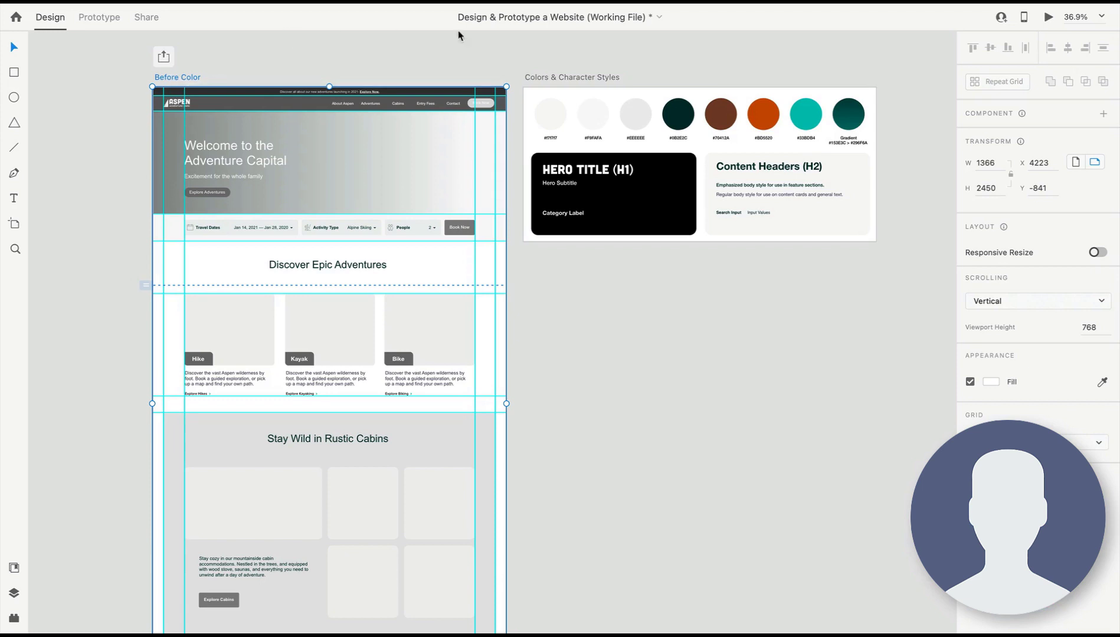
{"action": "left_click", "coordinate": [704, 275]}
{"action": "left_click", "coordinate": [583, 79]}
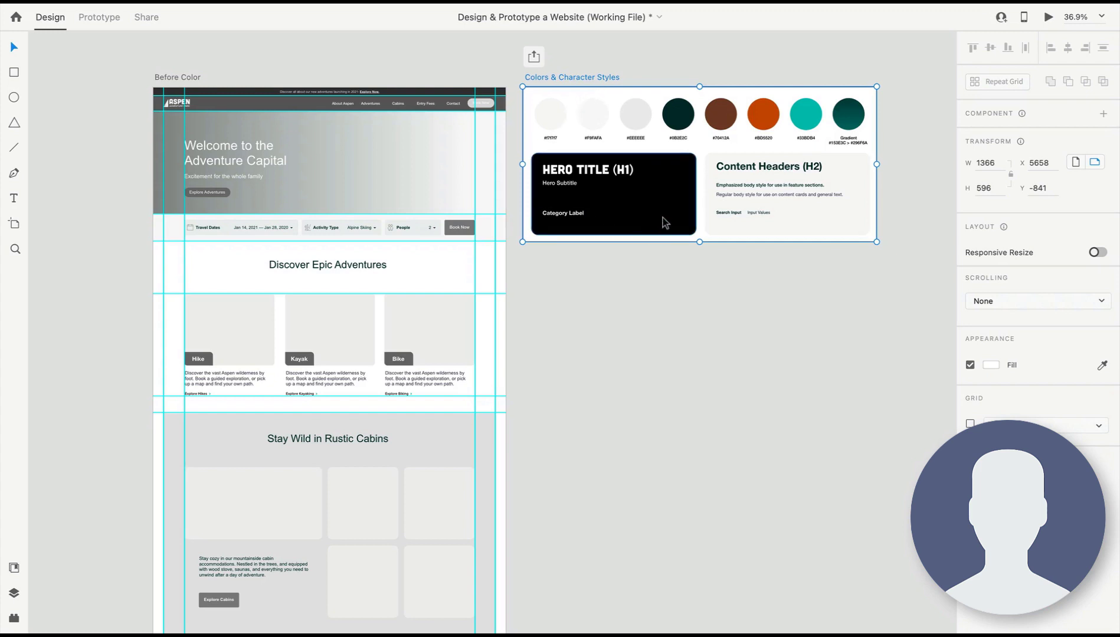
{"action": "double_click", "coordinate": [547, 115]}
{"action": "left_click", "coordinate": [991, 403]}
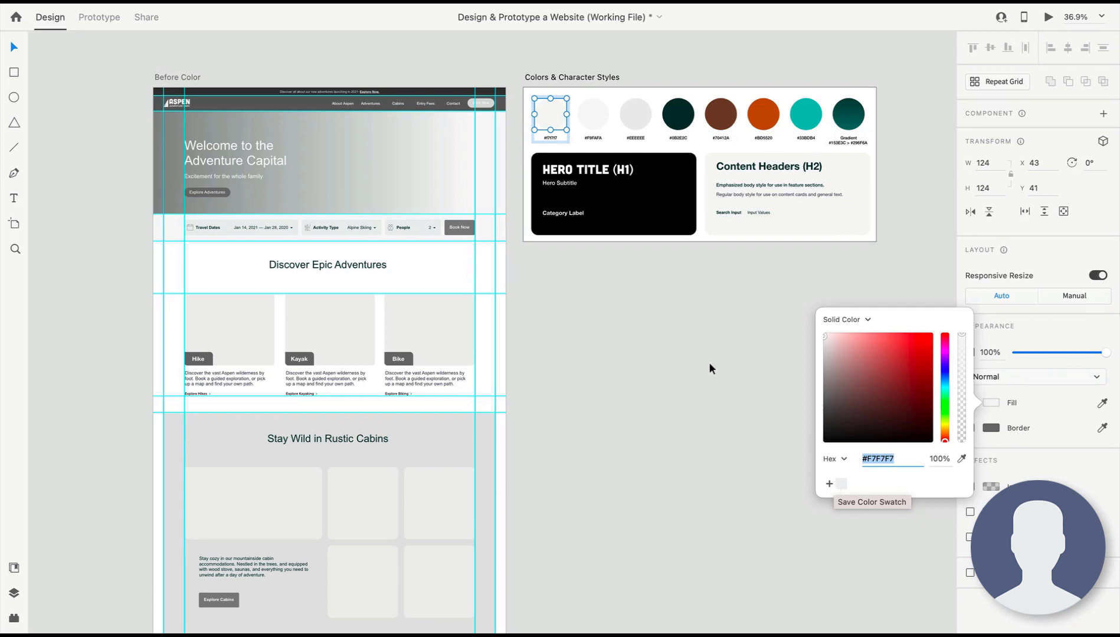
{"action": "left_click", "coordinate": [663, 313]}
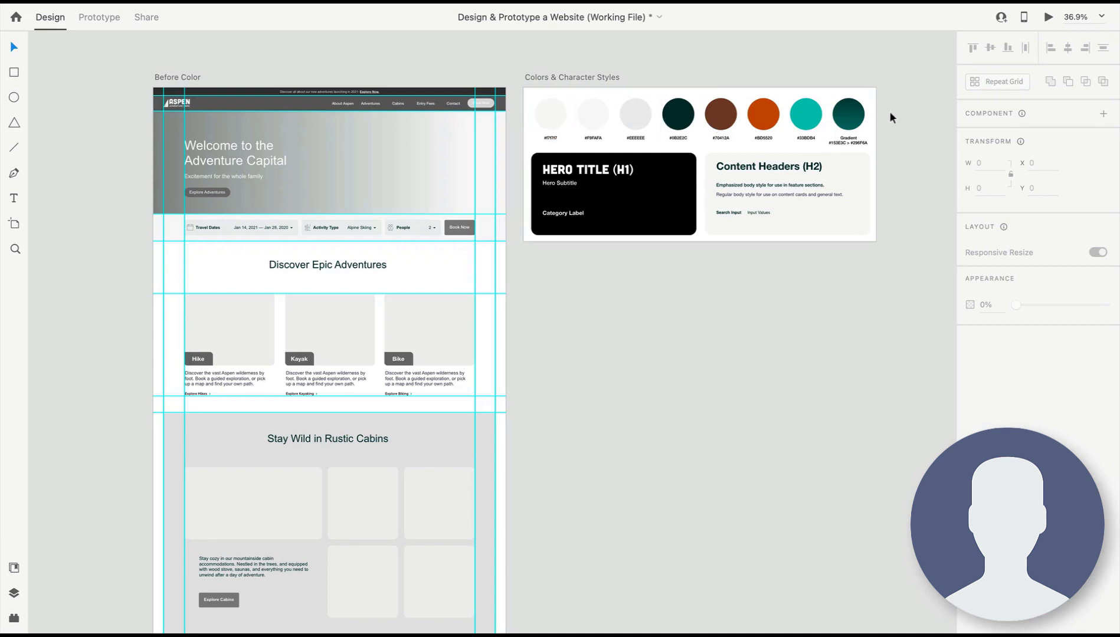
Add all nine swatches from the colour board to the Document Assets colours
{"action": "left_click", "coordinate": [14, 568]}
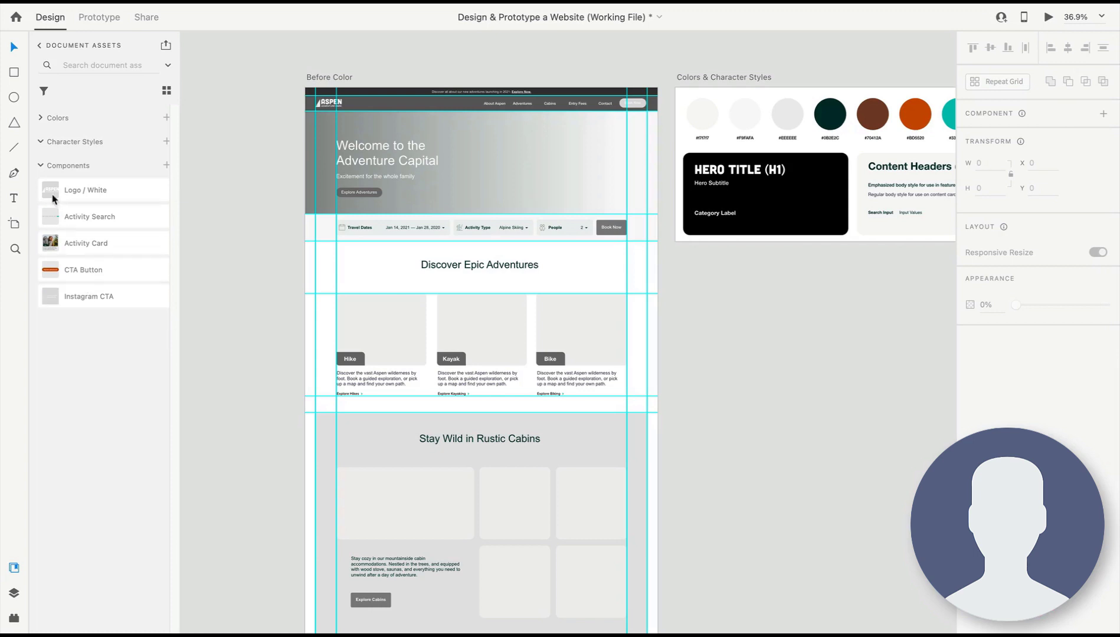
{"action": "left_click", "coordinate": [41, 166]}
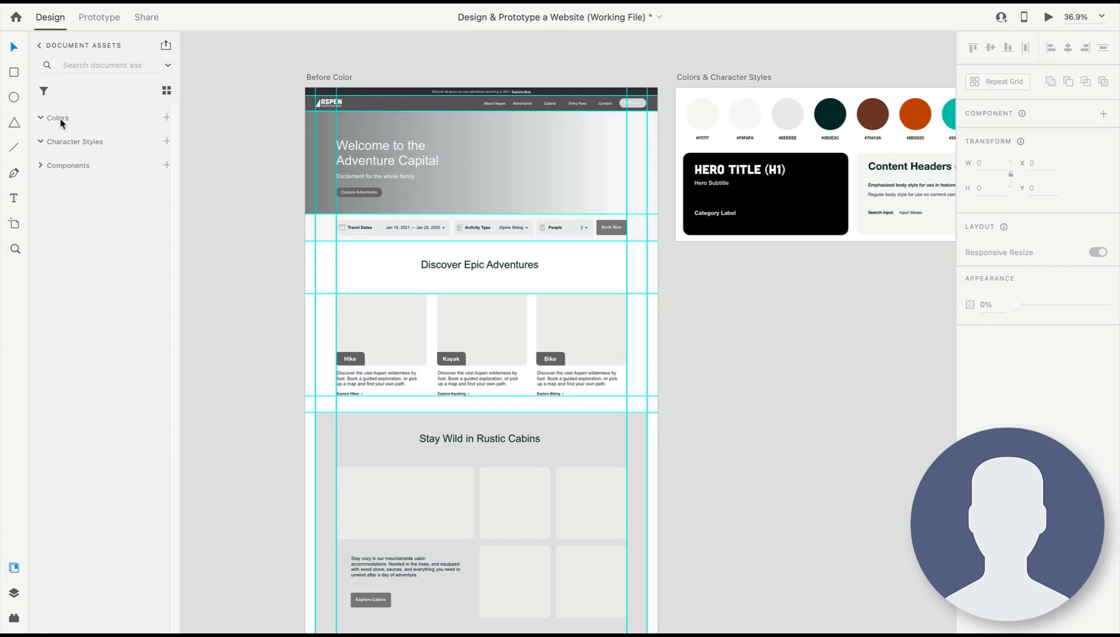
{"action": "left_click_drag", "start_coordinate": [751, 262], "coordinate": [442, 308]}
{"action": "scroll", "coordinate": [543, 140], "scroll_direction": "up", "scroll_amount": 3}
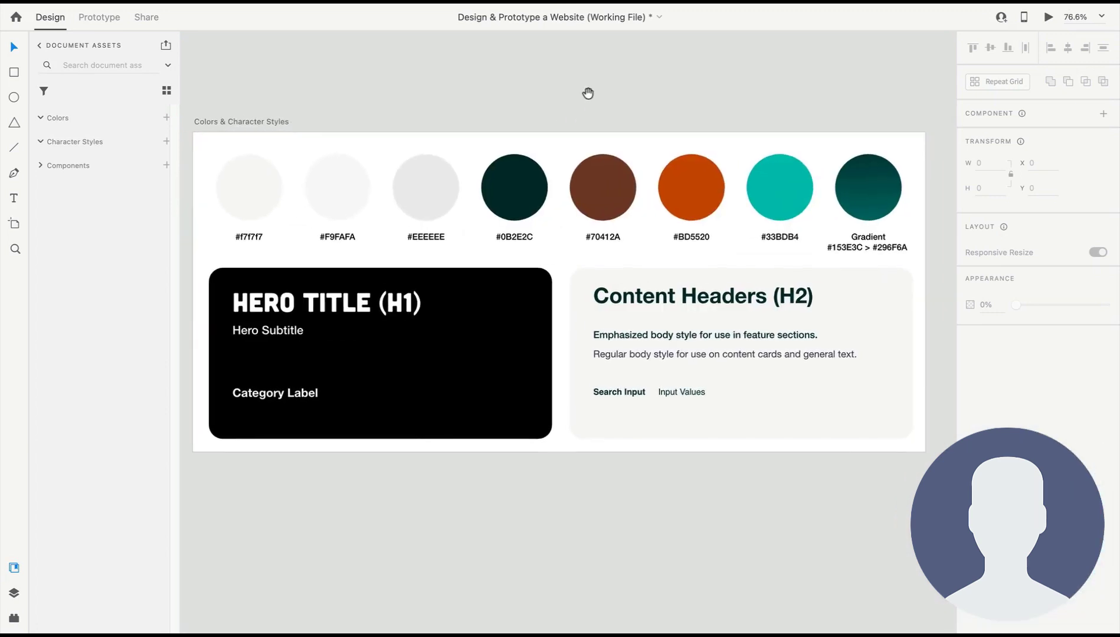
{"action": "left_click_drag", "start_coordinate": [207, 145], "coordinate": [891, 234]}
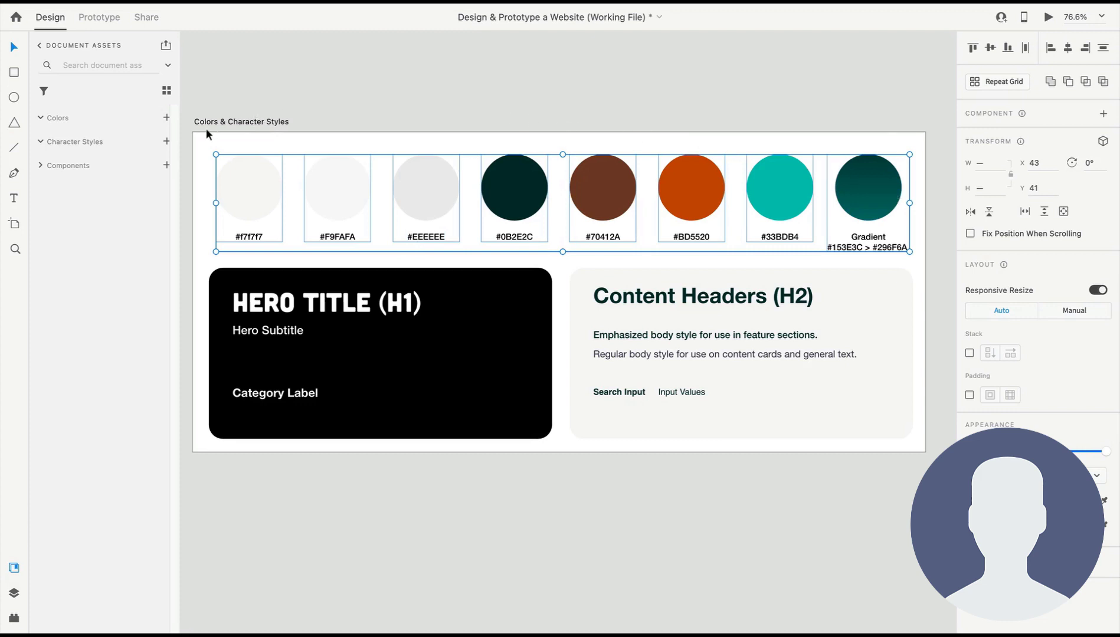
{"action": "left_click", "coordinate": [167, 119]}
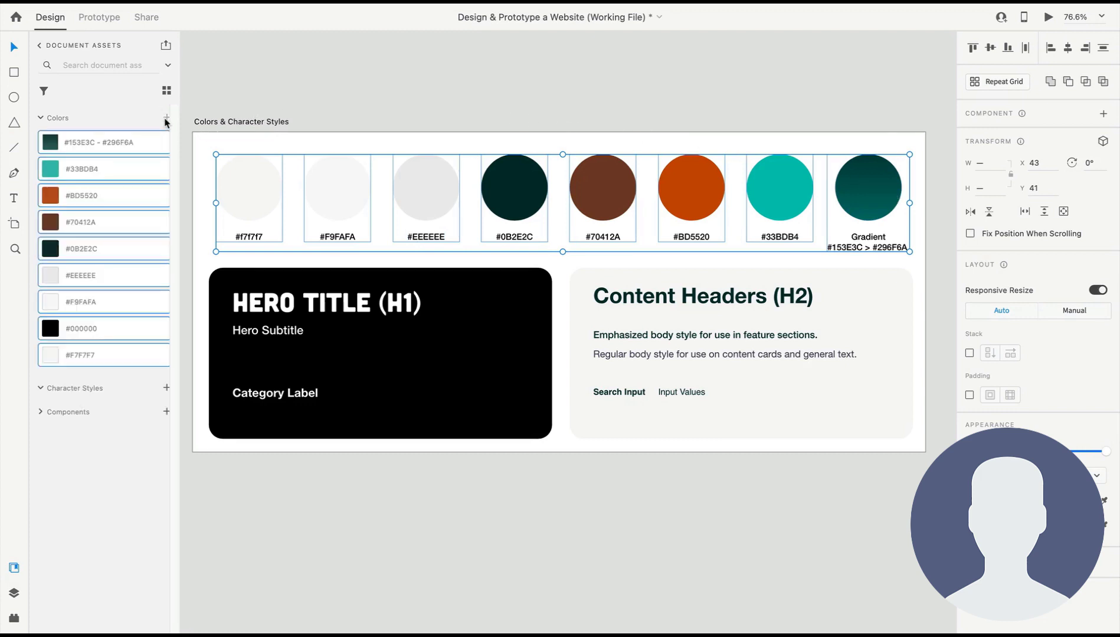
Rename the gradient colour asset 'Gradient' and the #EEEEEE asset 'Light Grey'
{"action": "key", "text": "Escape"}
{"action": "double_click", "coordinate": [101, 143]}
{"action": "type", "text": "Gradient"}
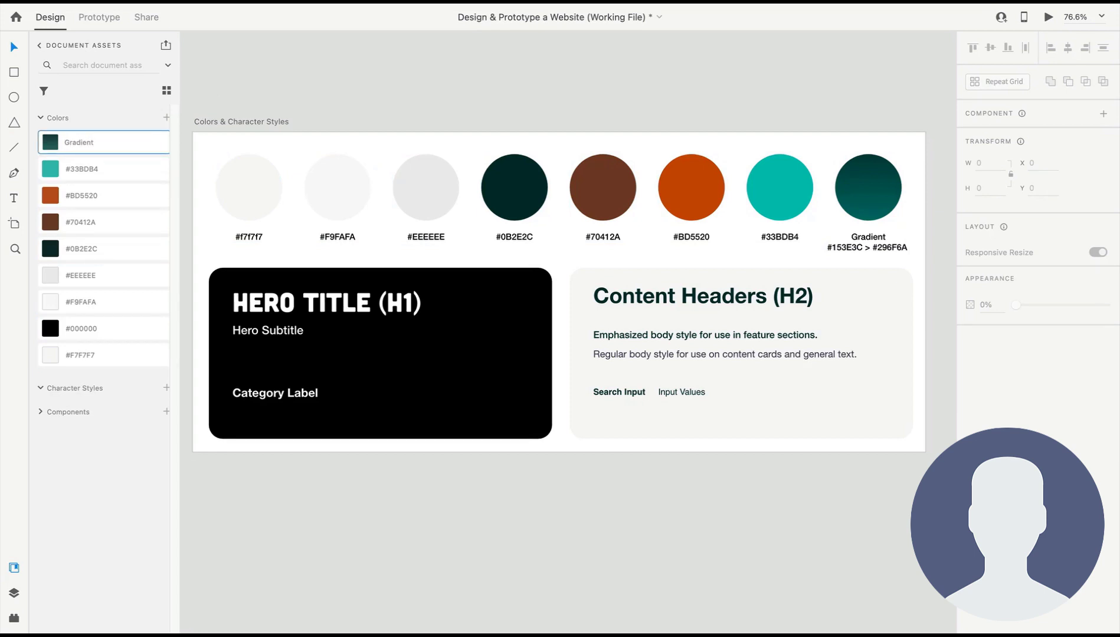
{"action": "double_click", "coordinate": [87, 275]}
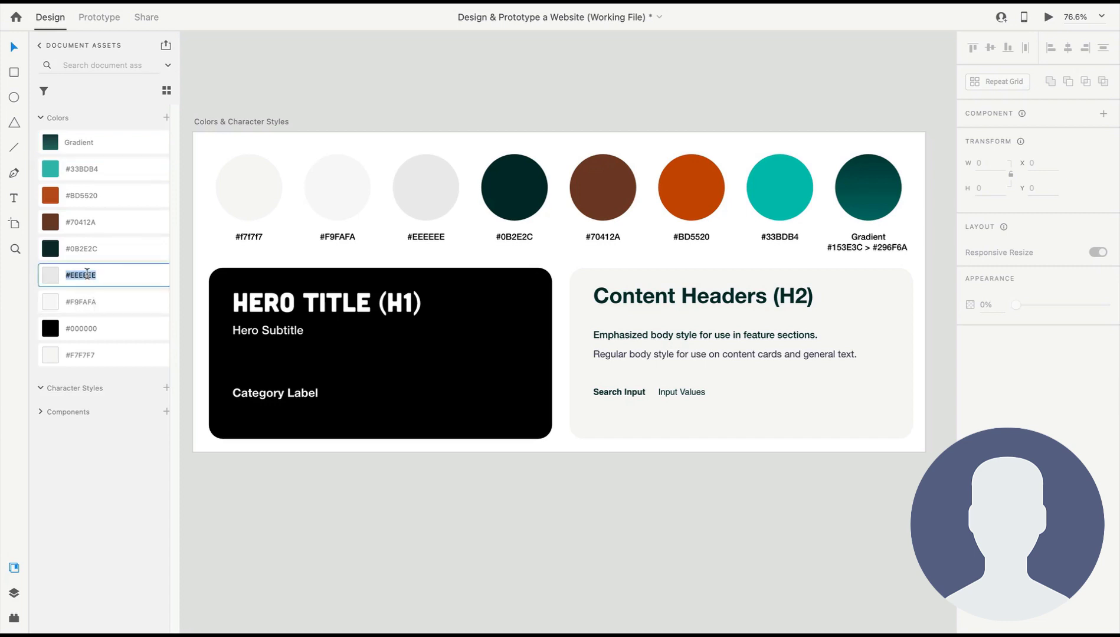
{"action": "type", "text": "Light Grey"}
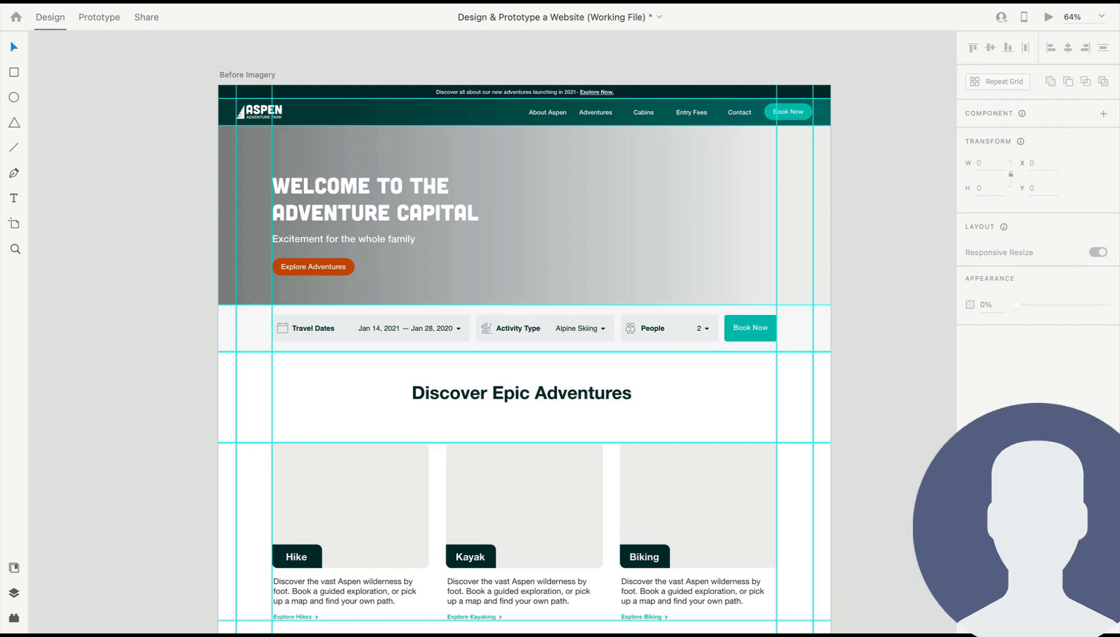
{"action": "left_click", "coordinate": [14, 568]}
{"action": "scroll", "coordinate": [137, 310], "scroll_direction": "up", "scroll_amount": 5}
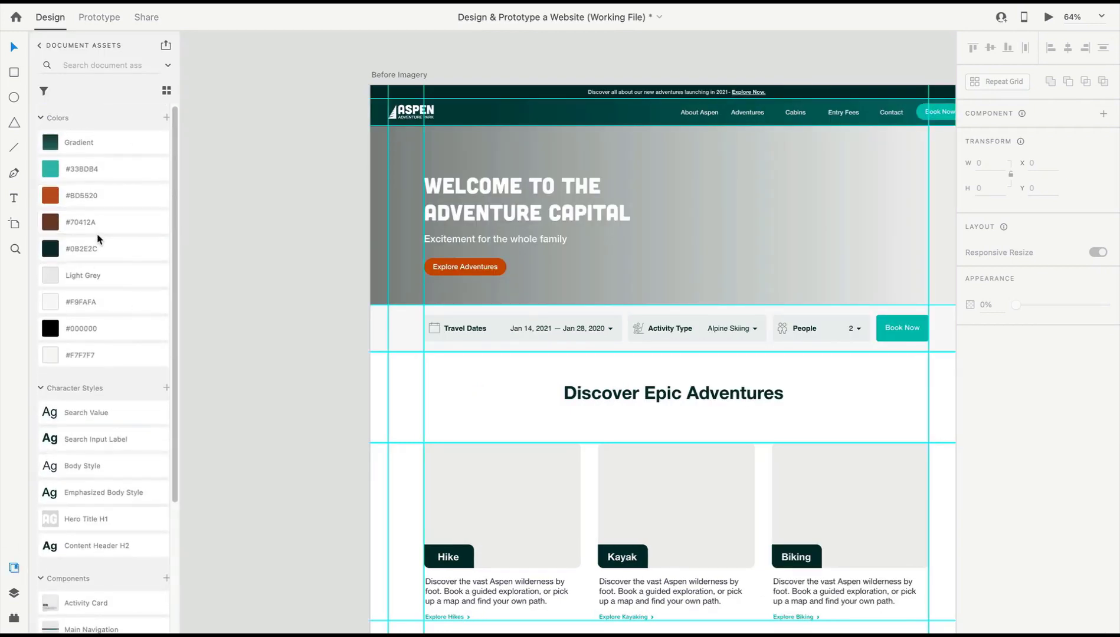
{"action": "left_click", "coordinate": [40, 47]}
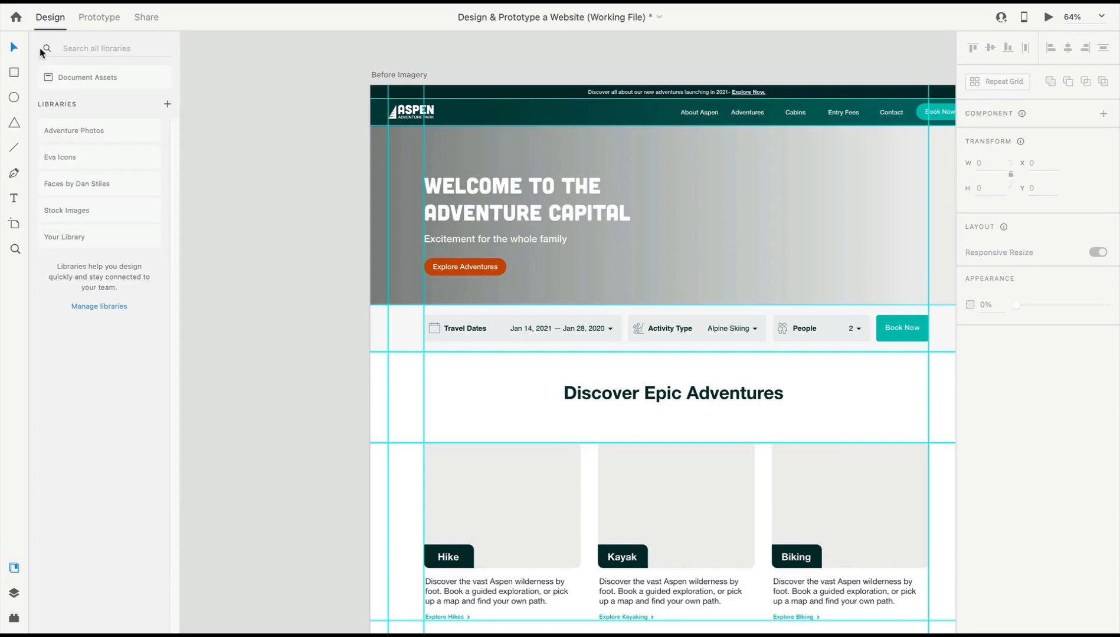
{"action": "left_click", "coordinate": [100, 211]}
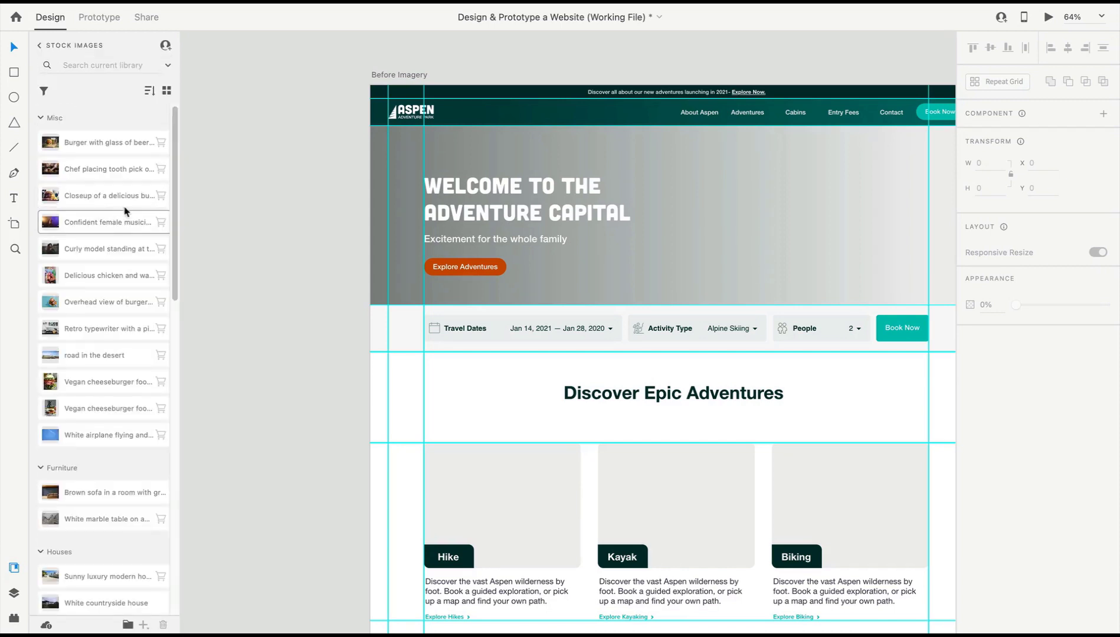
{"action": "left_click_drag", "start_coordinate": [174, 167], "coordinate": [174, 129]}
{"action": "left_click", "coordinate": [44, 49]}
{"action": "left_click", "coordinate": [15, 568]}
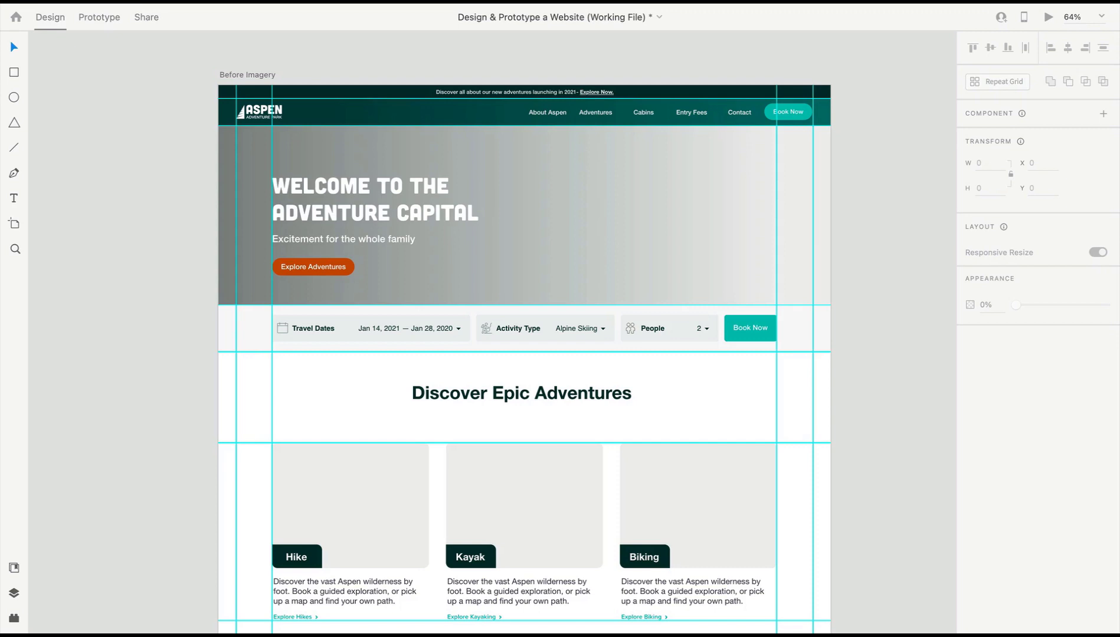
Fill the grey hero placeholder with the mountain stock photo dragged in from Finder
{"action": "left_click", "coordinate": [824, 243]}
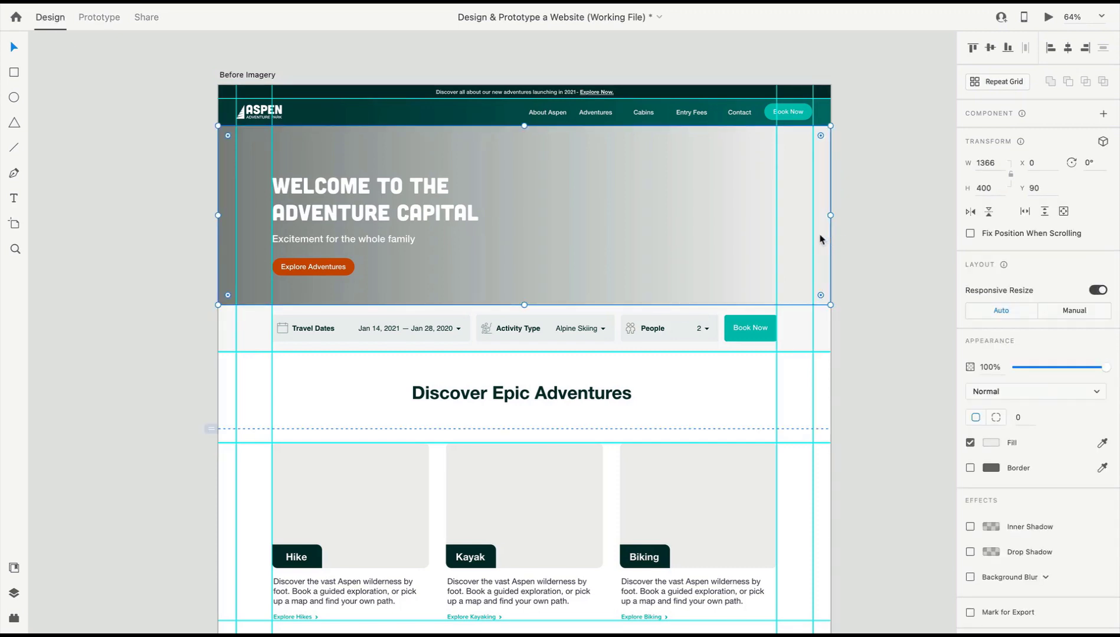
{"action": "key", "text": "super+y"}
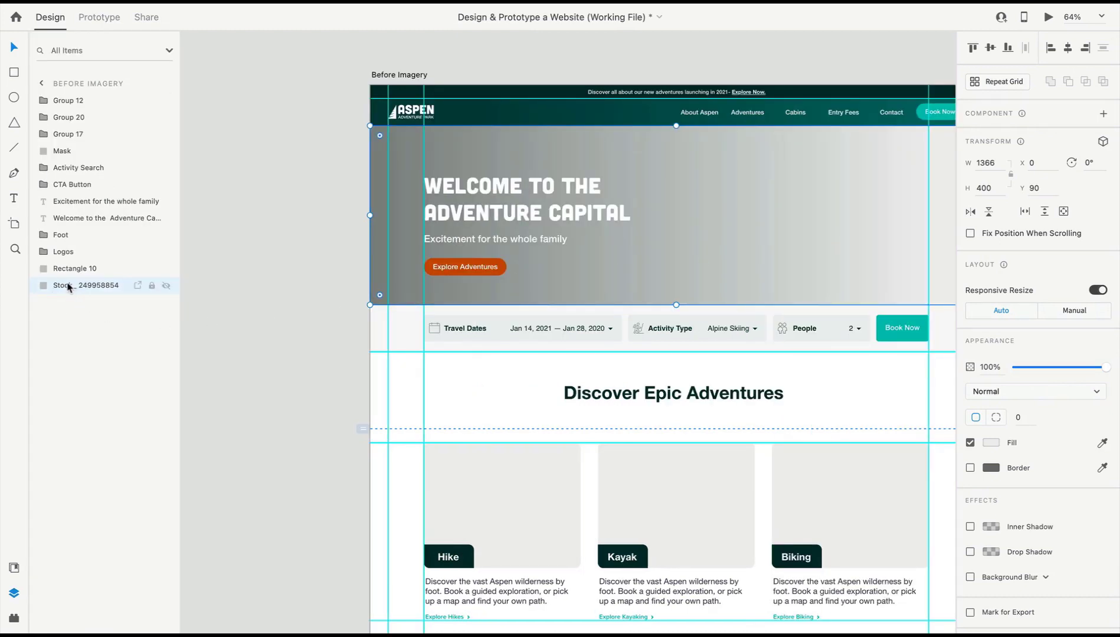
{"action": "scroll", "coordinate": [576, 288], "scroll_direction": "right", "scroll_amount": 5}
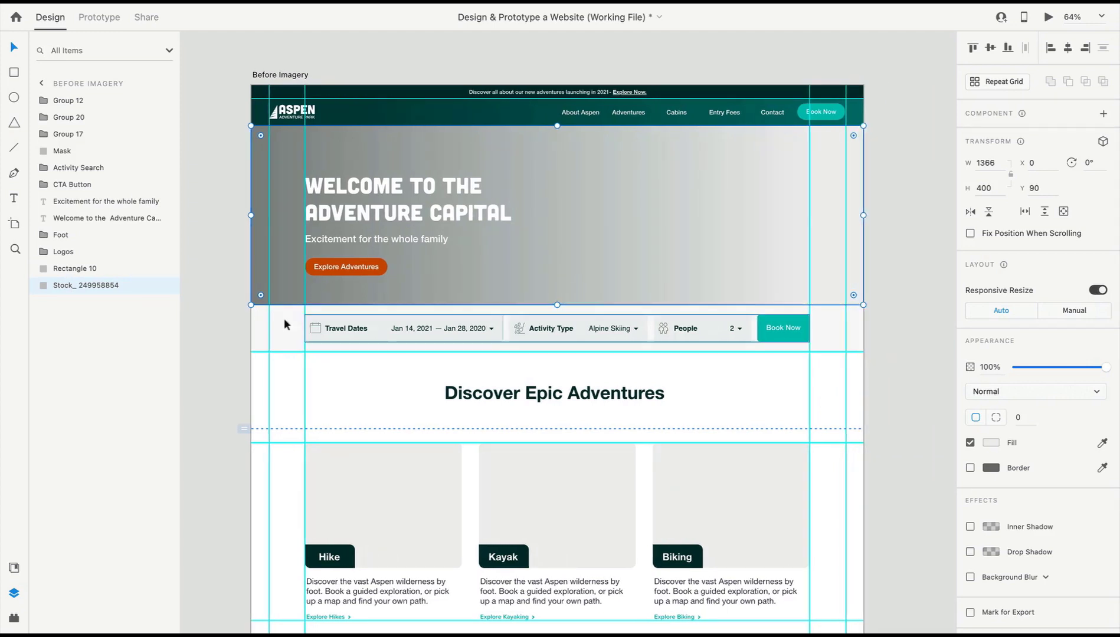
{"action": "mouse_move", "coordinate": [55, 285]}
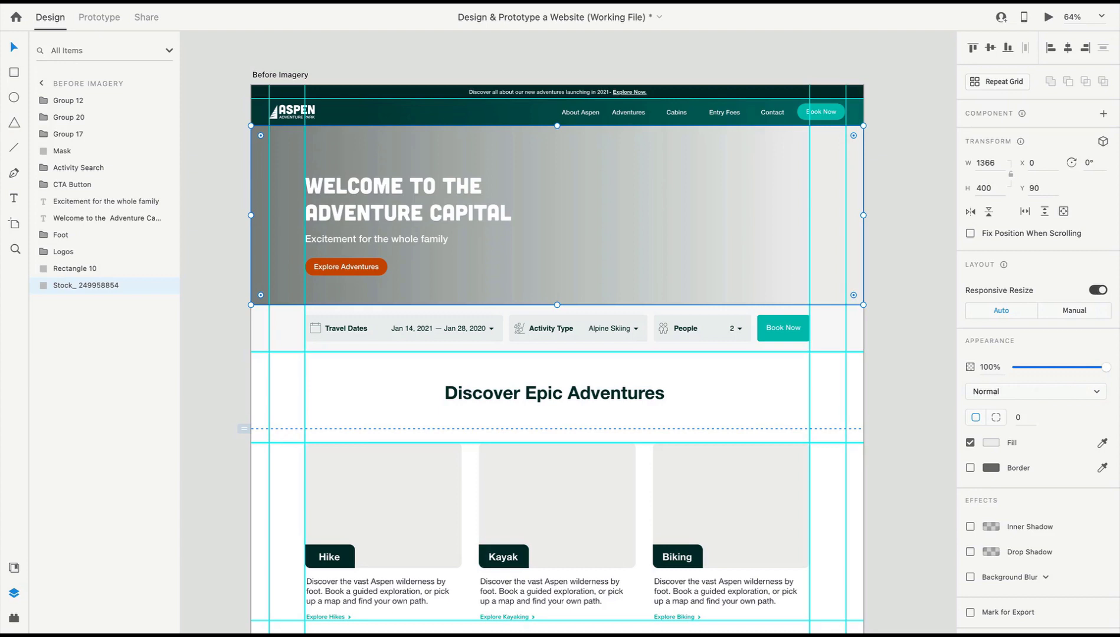
{"action": "left_click_drag", "start_coordinate": [1003, 312], "coordinate": [854, 233]}
{"action": "left_click", "coordinate": [636, 200]}
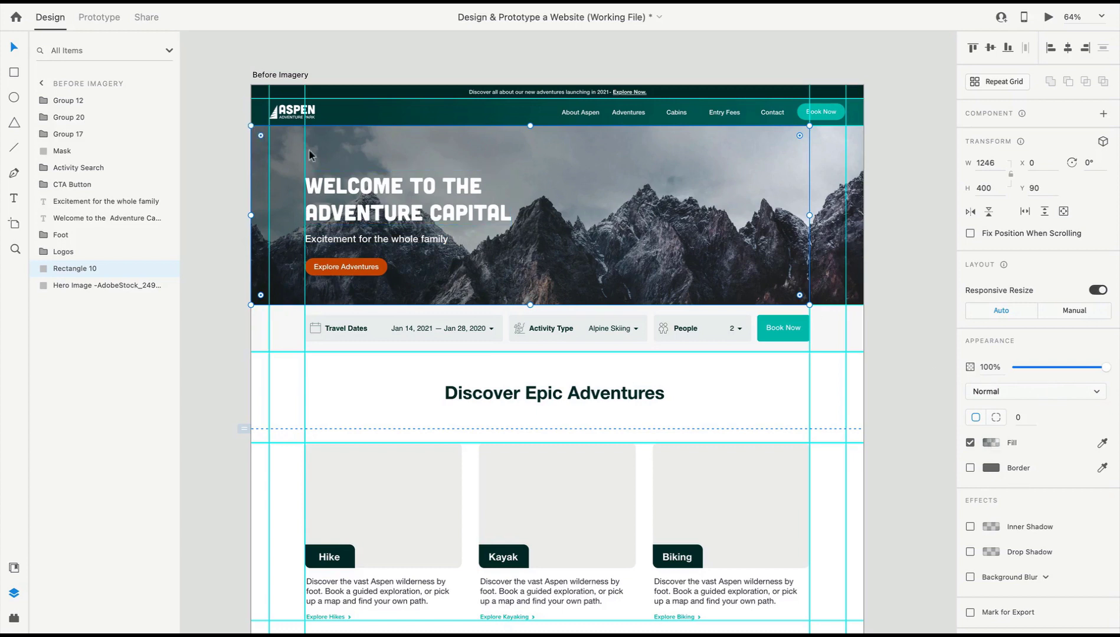
Rename the Rectangle 10 overlay layer to 'Gradient Layer'
{"action": "double_click", "coordinate": [80, 269]}
{"action": "type", "text": "Gradient Layer"}
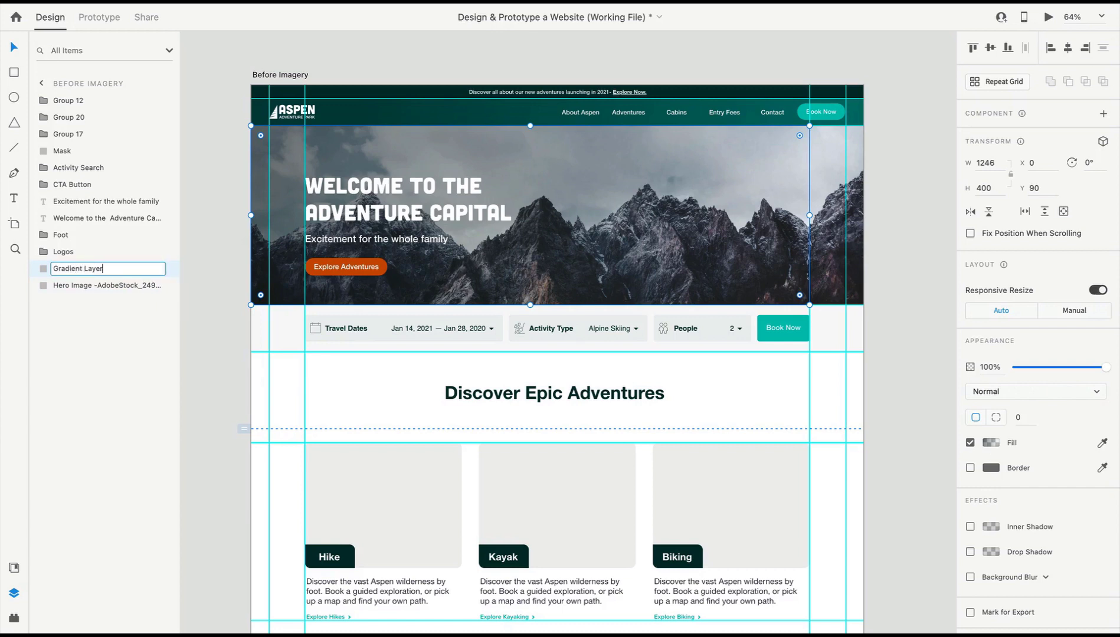
{"action": "key", "text": "Return"}
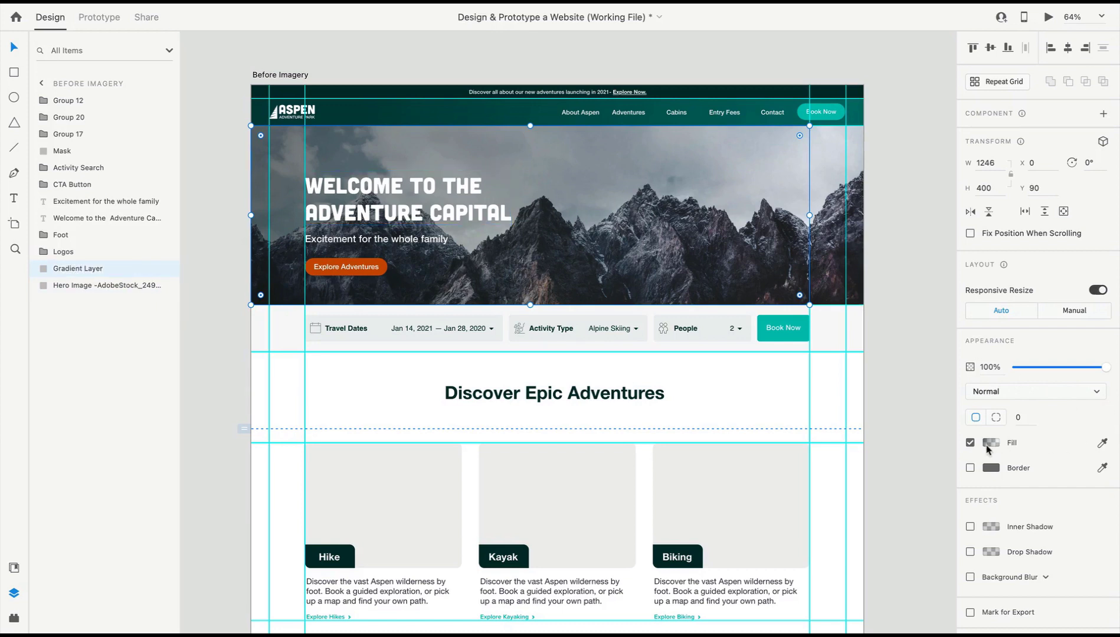
Adjust the overlay gradient: extend its dark start across the hero at 47% opacity
{"action": "left_click", "coordinate": [991, 442]}
{"action": "left_click", "coordinate": [965, 368]}
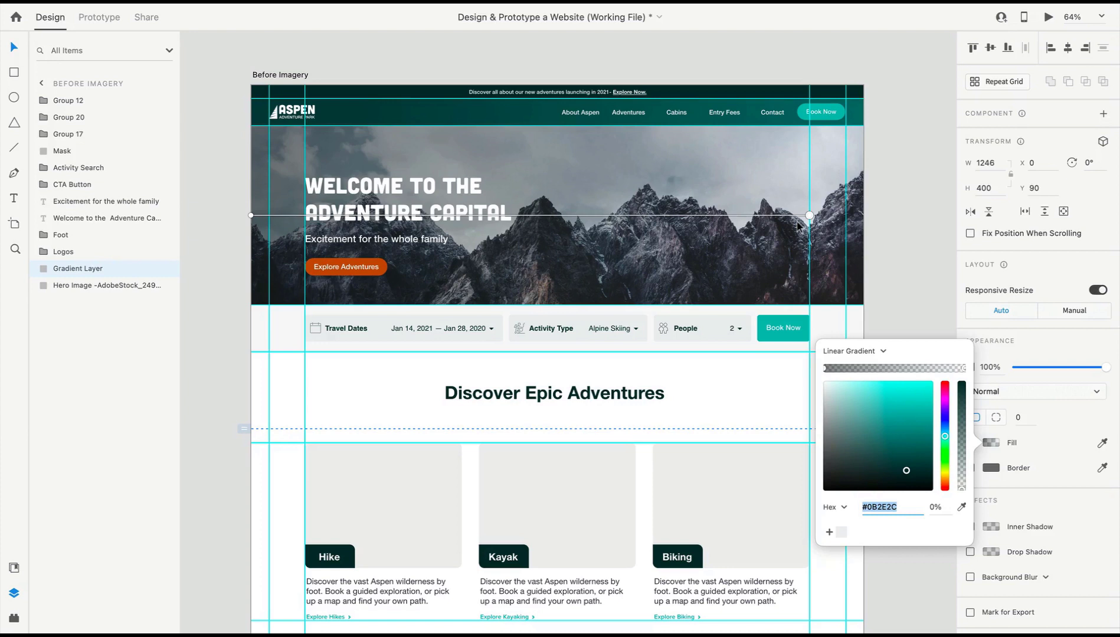
{"action": "left_click", "coordinate": [827, 369]}
{"action": "left_click_drag", "start_coordinate": [962, 440], "coordinate": [964, 413]}
{"action": "left_click_drag", "start_coordinate": [253, 216], "coordinate": [522, 216]}
{"action": "left_click_drag", "start_coordinate": [962, 412], "coordinate": [964, 441]}
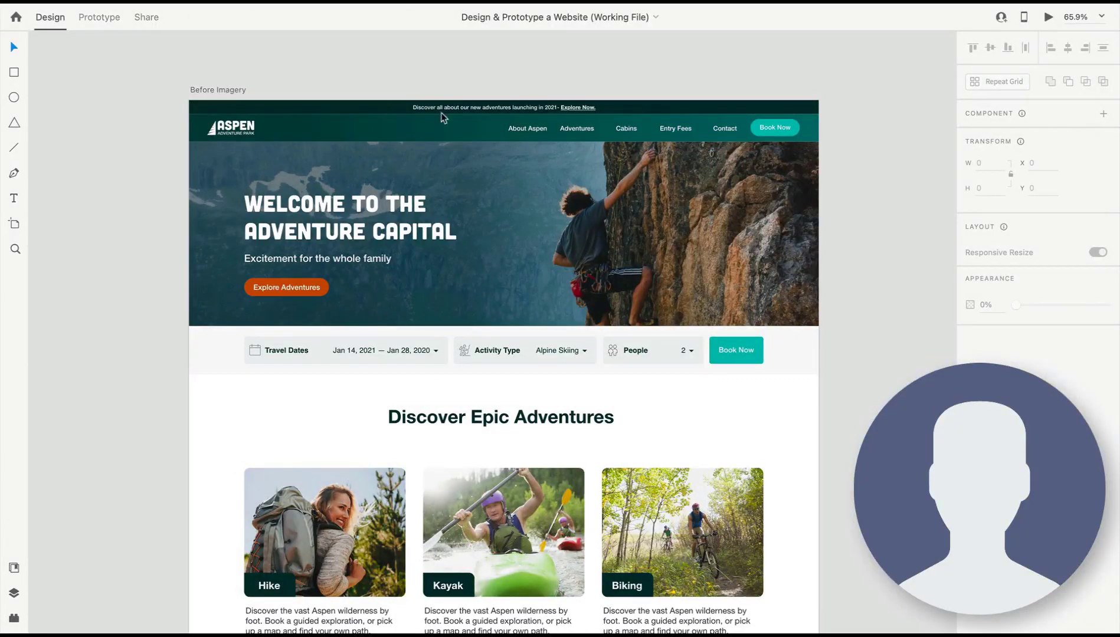
Pan across to the final page artboards and zoom into the Home Page Final hero
{"action": "scroll", "coordinate": [448, 174], "scroll_direction": "down", "scroll_amount": 5}
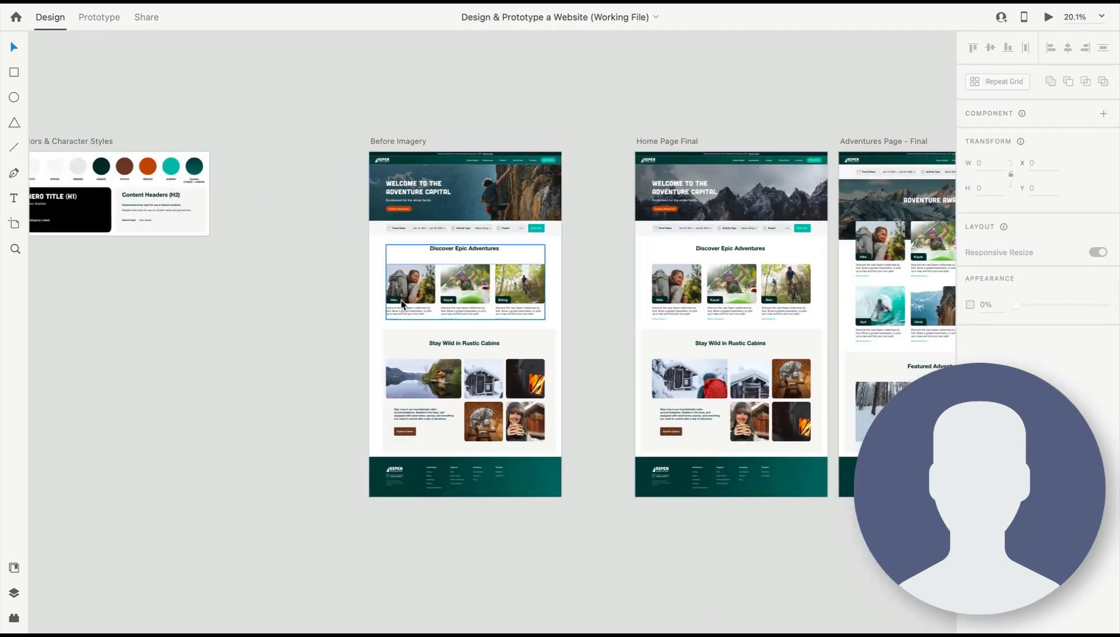
{"action": "left_click_drag", "start_coordinate": [580, 311], "coordinate": [148, 319]}
{"action": "scroll", "coordinate": [338, 273], "scroll_direction": "up", "scroll_amount": 3}
{"action": "left_click_drag", "start_coordinate": [457, 303], "coordinate": [382, 298]}
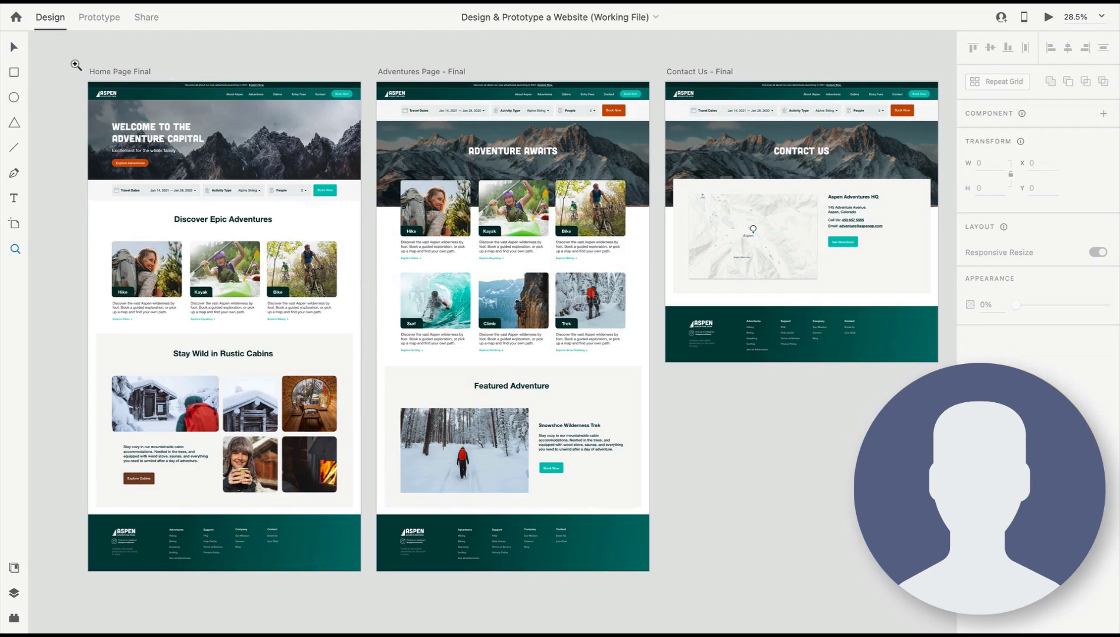
{"action": "left_click_drag", "start_coordinate": [75, 65], "coordinate": [372, 212]}
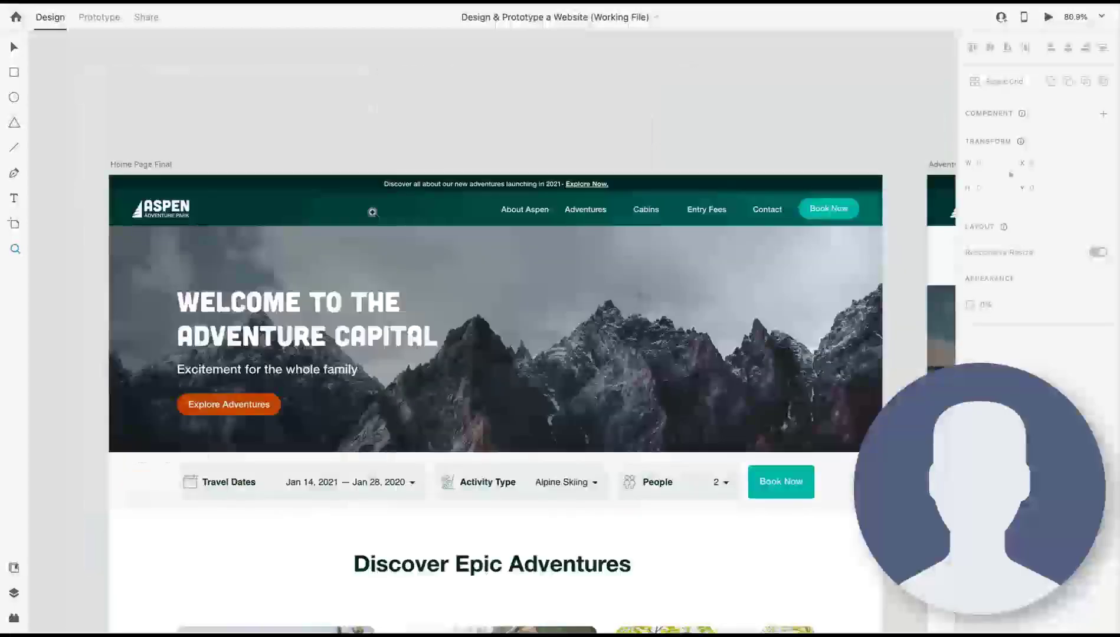
{"action": "left_click", "coordinate": [389, 257]}
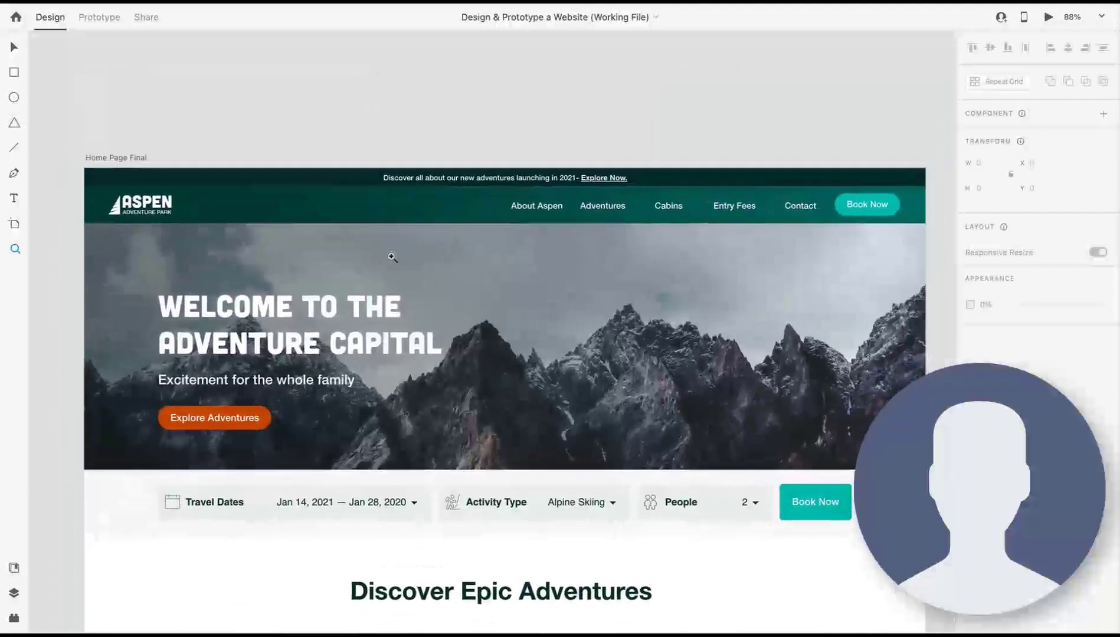
{"action": "scroll", "coordinate": [475, 319], "scroll_direction": "down", "scroll_amount": 3}
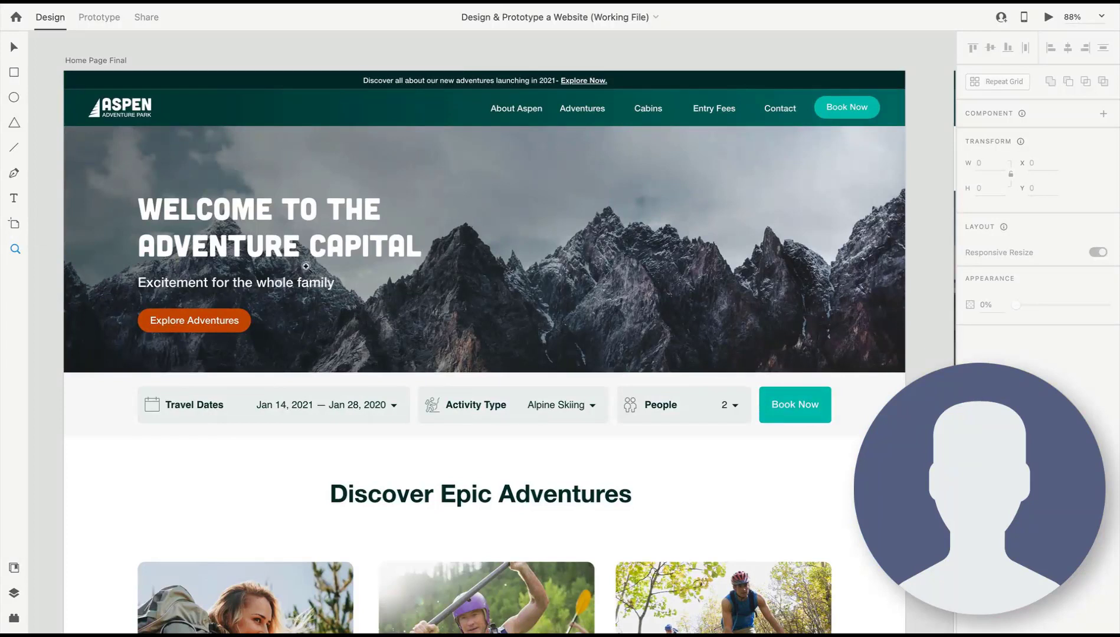
Switch to Prototype mode with the whole Explore Adventures button on Home Page Final selected
{"action": "left_click", "coordinate": [95, 19]}
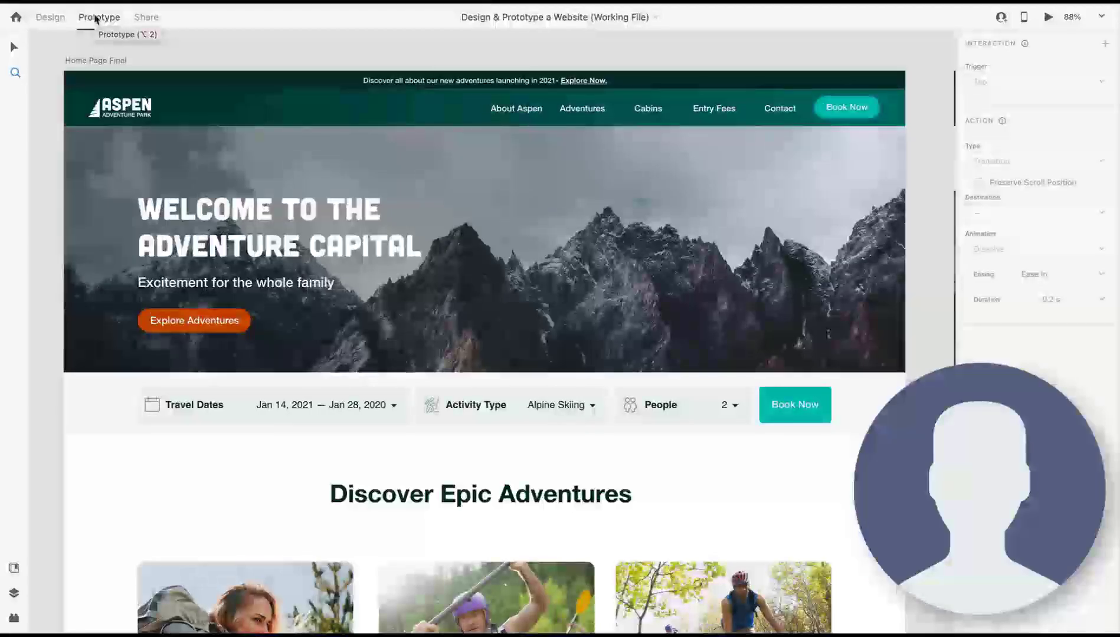
{"action": "left_click", "coordinate": [239, 325]}
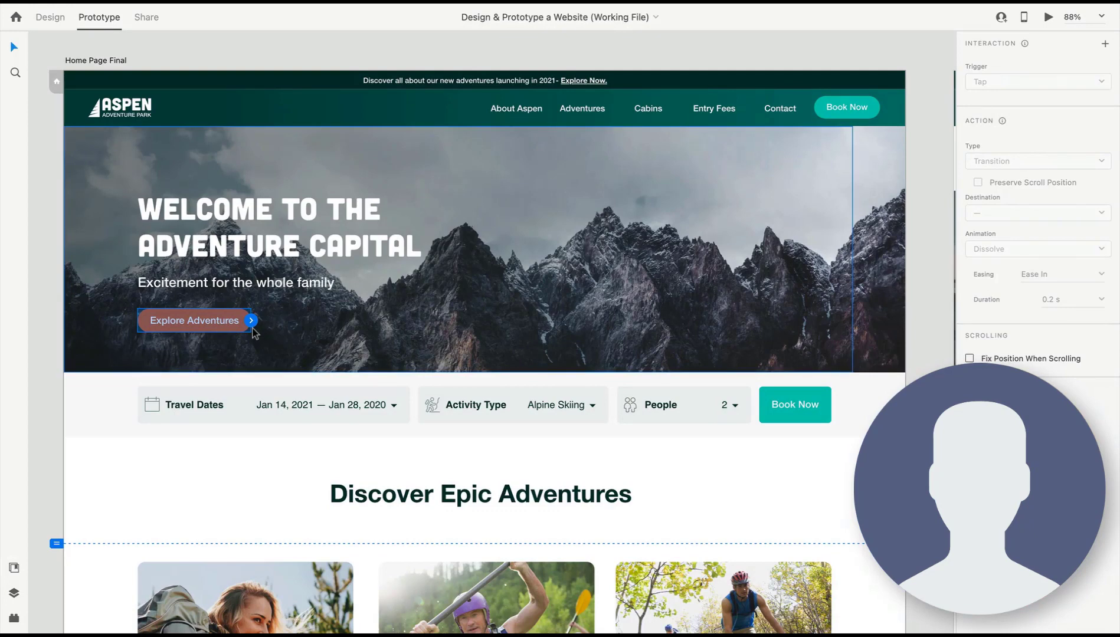
{"action": "scroll", "coordinate": [254, 333], "scroll_direction": "down", "scroll_amount": 5}
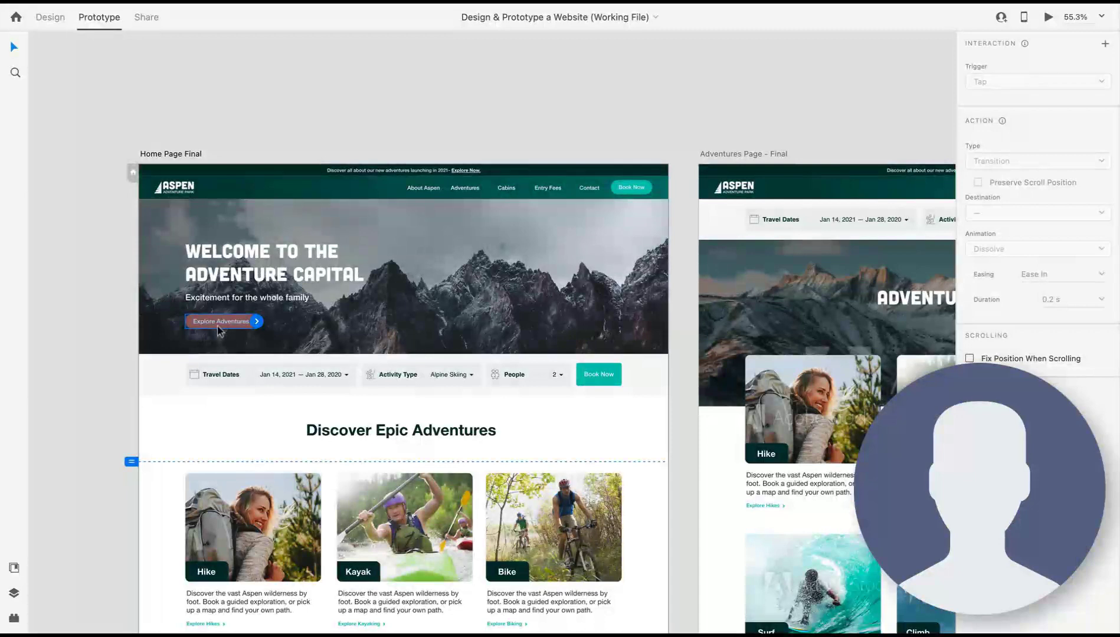
{"action": "scroll", "coordinate": [276, 336], "scroll_direction": "right", "scroll_amount": 10}
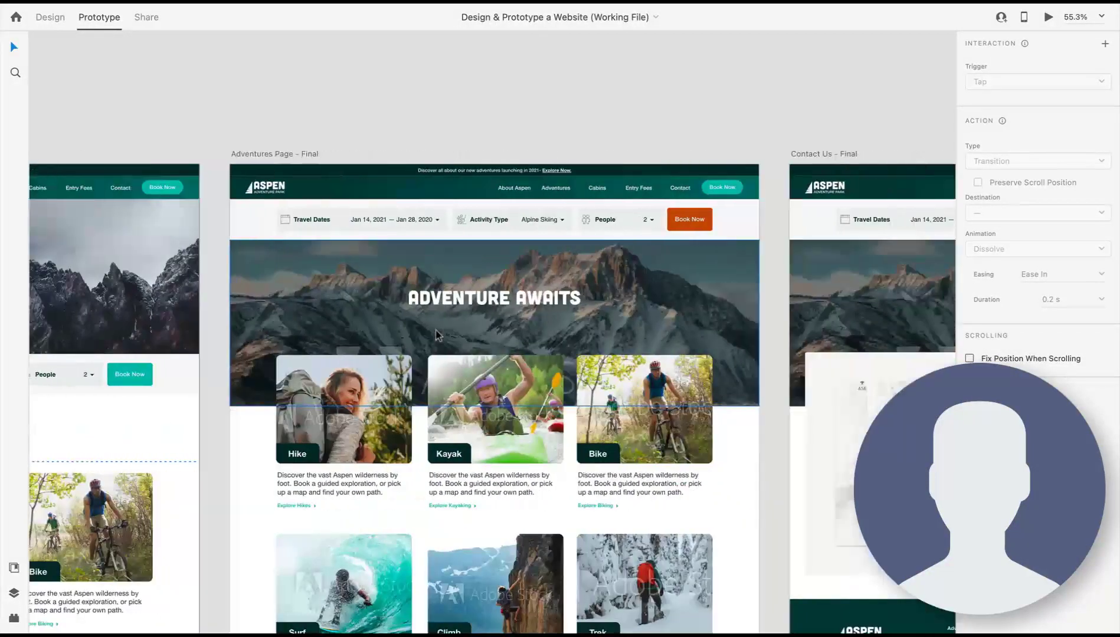
{"action": "scroll", "coordinate": [495, 338], "scroll_direction": "down", "scroll_amount": 5}
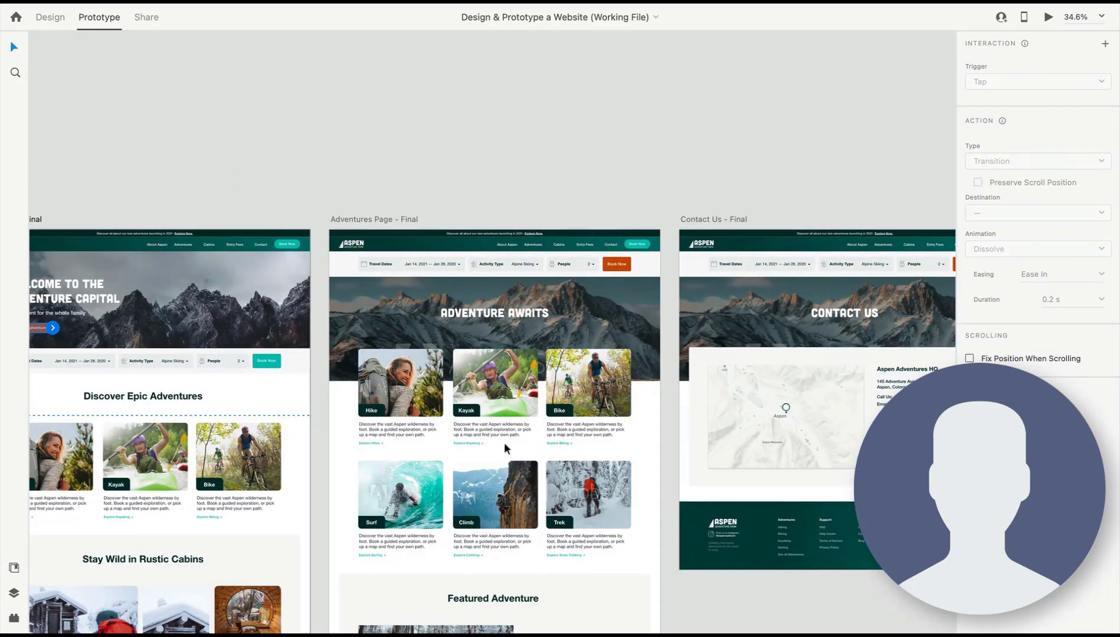
{"action": "scroll", "coordinate": [503, 439], "scroll_direction": "down", "scroll_amount": 5}
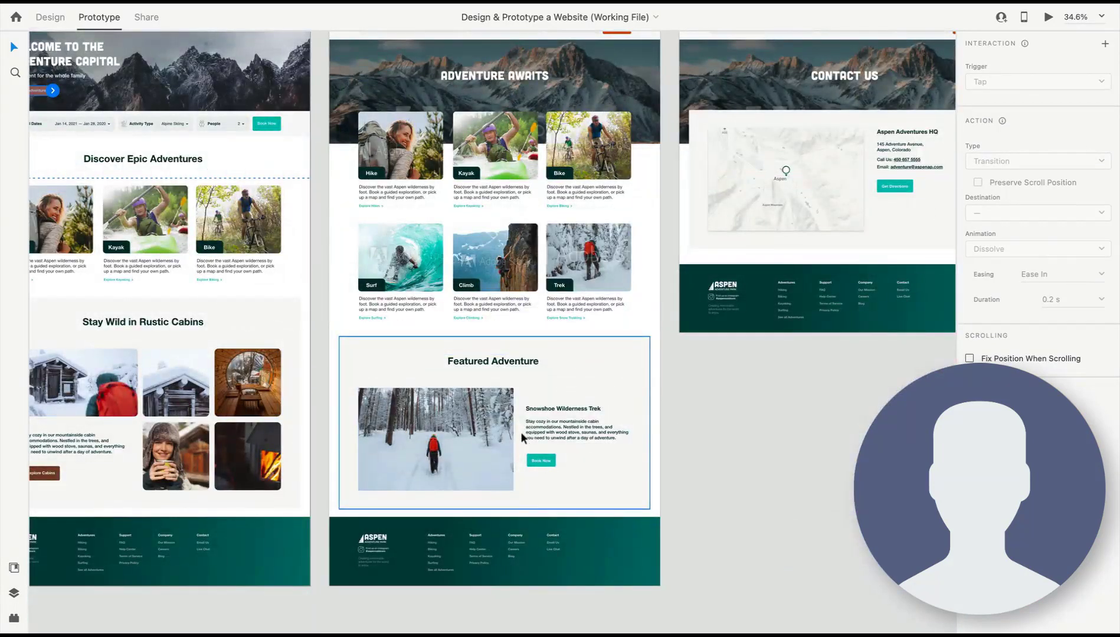
{"action": "scroll", "coordinate": [511, 376], "scroll_direction": "up", "scroll_amount": 3}
{"action": "scroll", "coordinate": [502, 363], "scroll_direction": "left", "scroll_amount": 2}
{"action": "scroll", "coordinate": [502, 363], "scroll_direction": "left", "scroll_amount": 1}
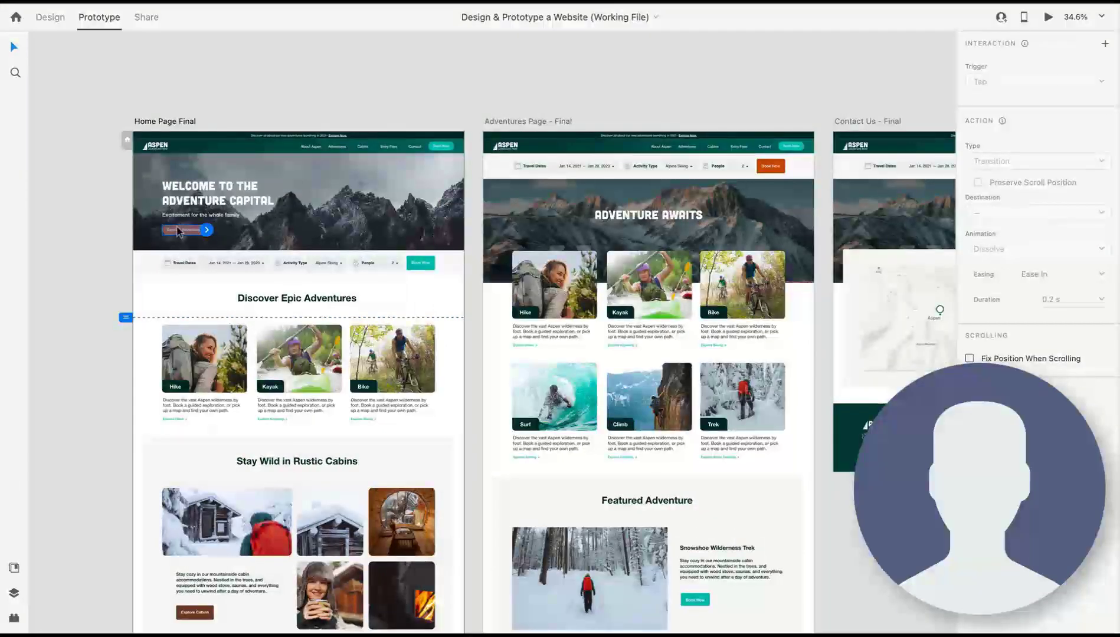
{"action": "scroll", "coordinate": [179, 230], "scroll_direction": "up", "scroll_amount": 5}
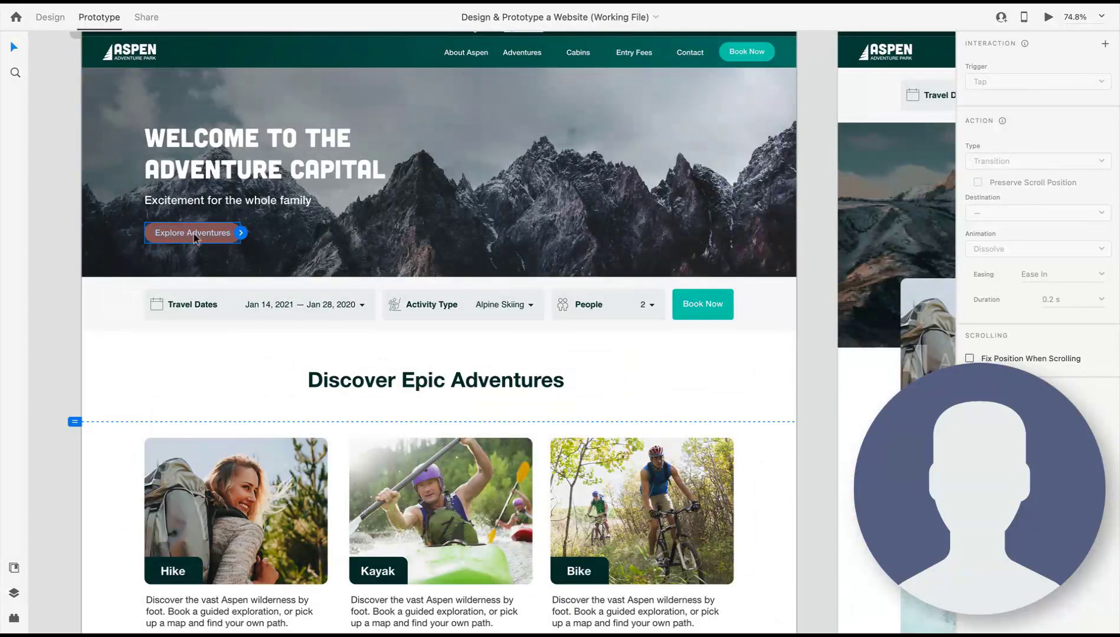
{"action": "double_click", "coordinate": [198, 236]}
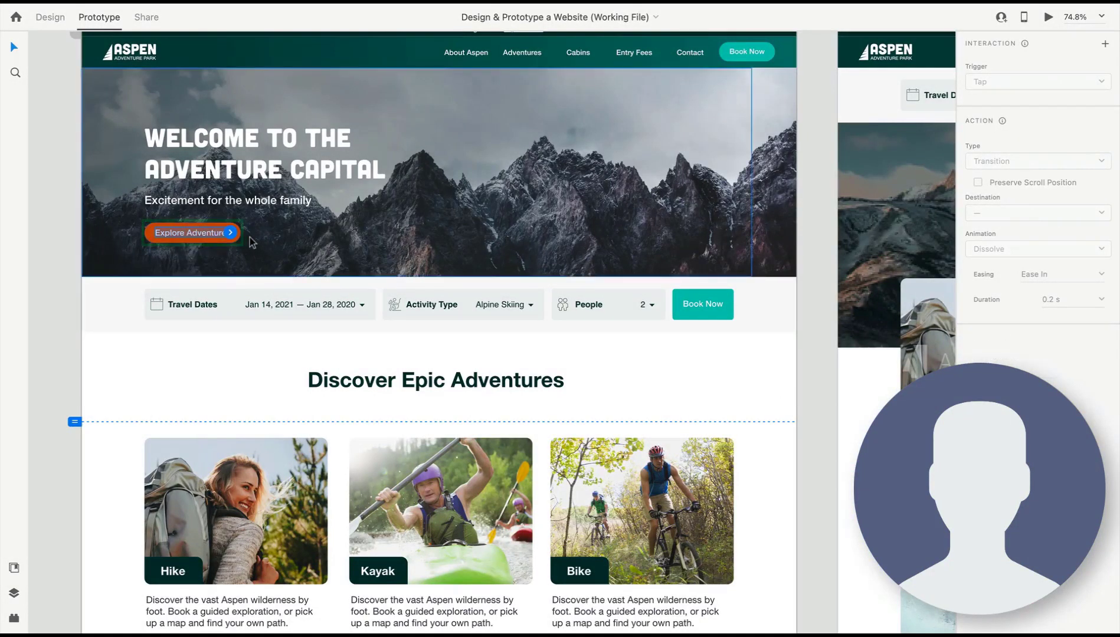
{"action": "key", "text": "Escape"}
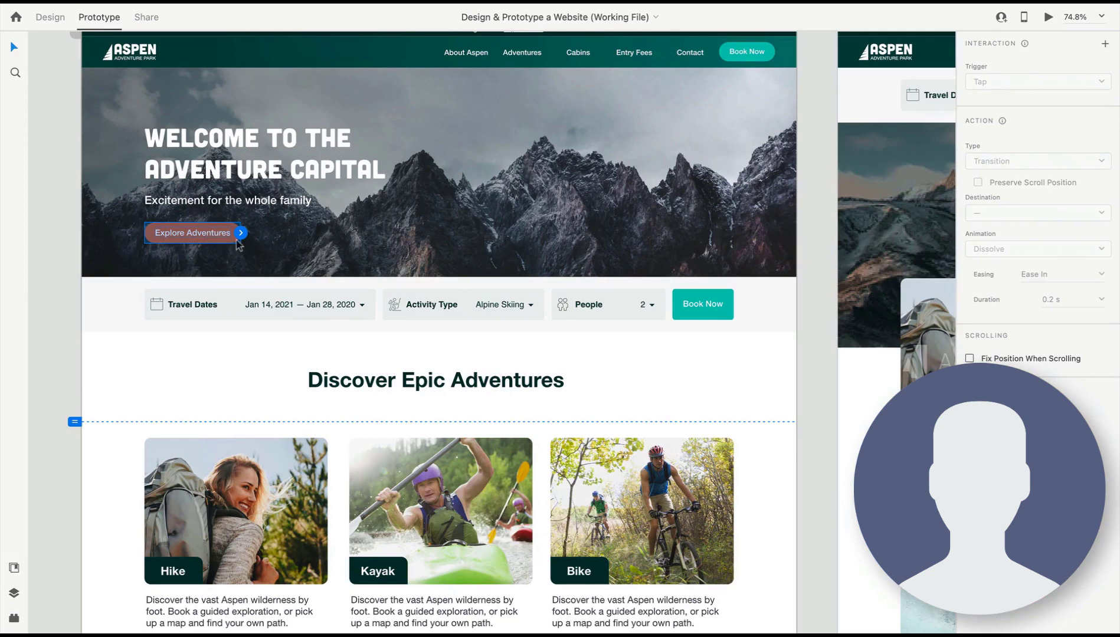
Link Explore Adventures to Adventures Page - Final using a Transition action
{"action": "left_click_drag", "start_coordinate": [241, 232], "coordinate": [847, 265]}
{"action": "scroll", "coordinate": [830, 288], "scroll_direction": "down", "scroll_amount": 5}
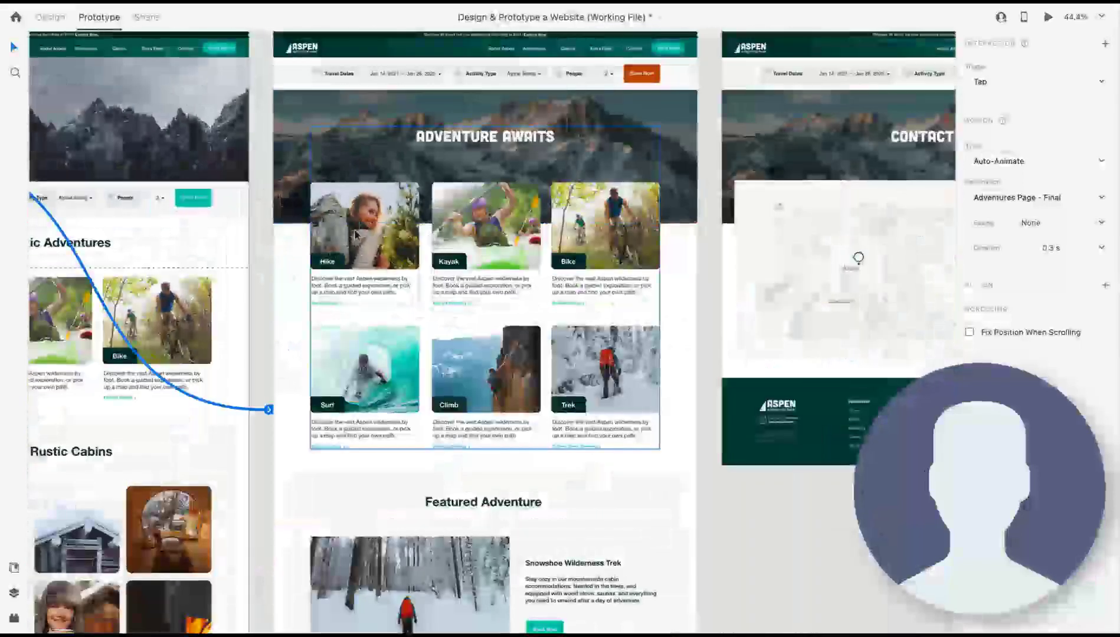
{"action": "scroll", "coordinate": [354, 233], "scroll_direction": "up", "scroll_amount": 2}
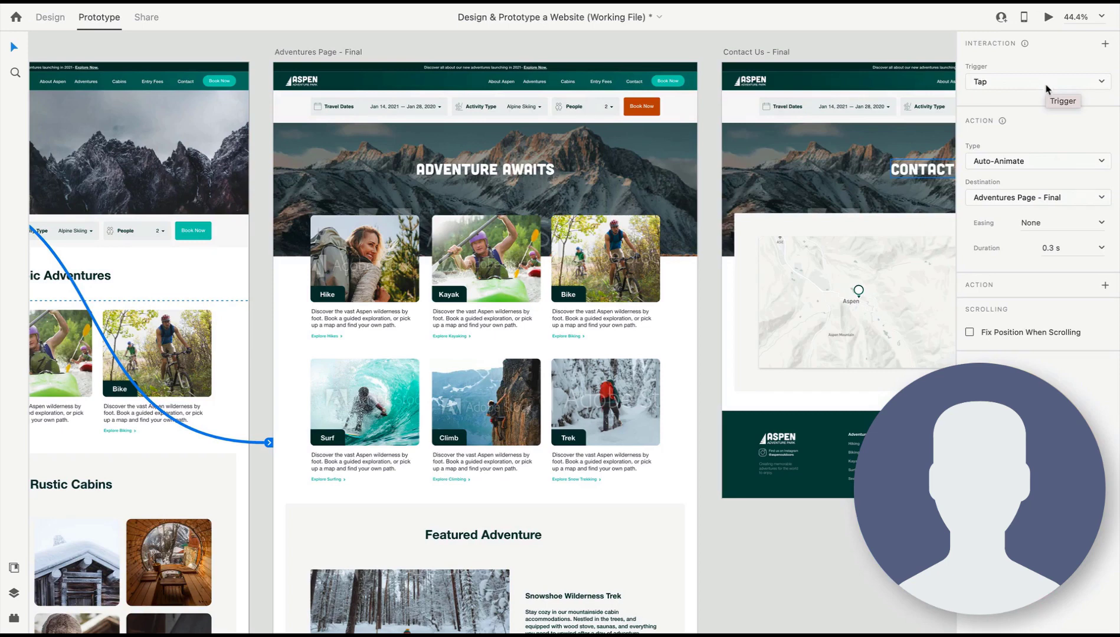
{"action": "left_click", "coordinate": [1042, 162]}
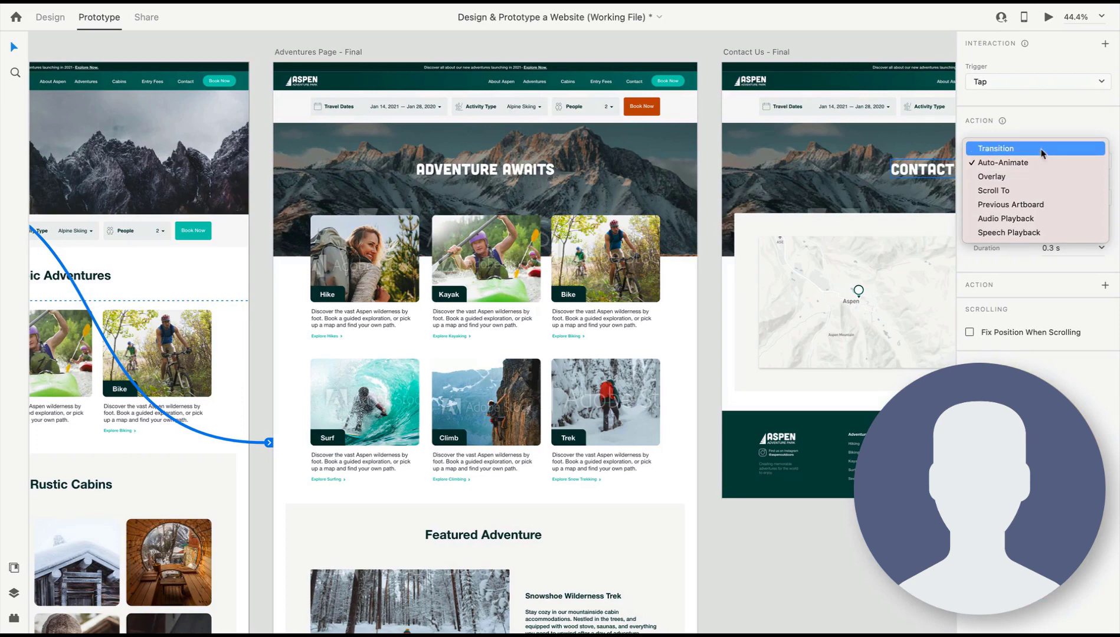
{"action": "left_click", "coordinate": [1042, 150]}
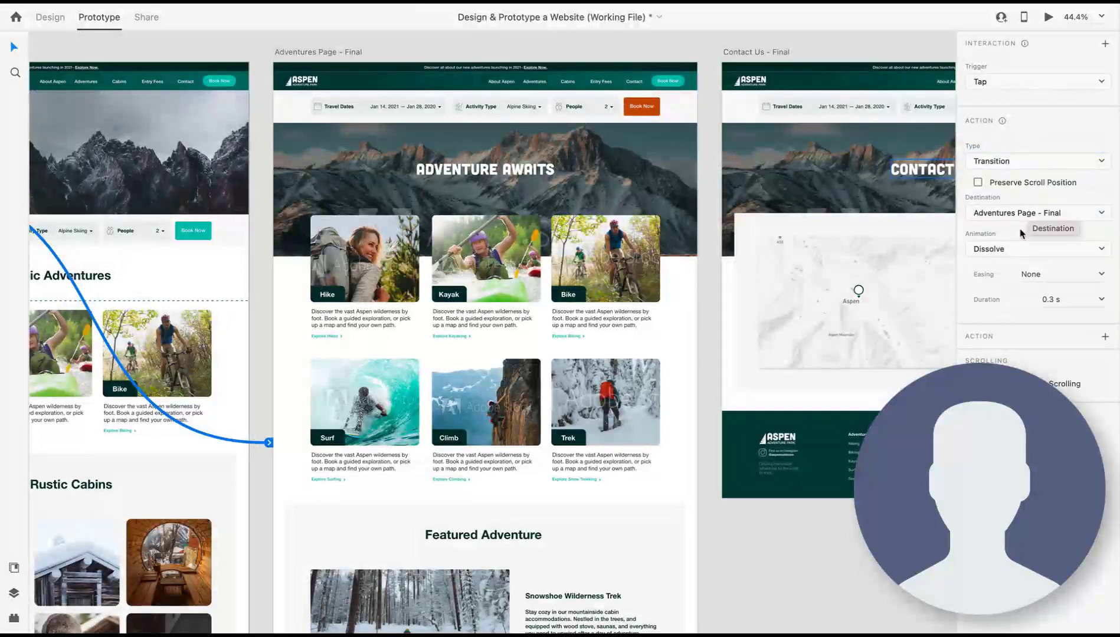
{"action": "left_click", "coordinate": [1024, 249]}
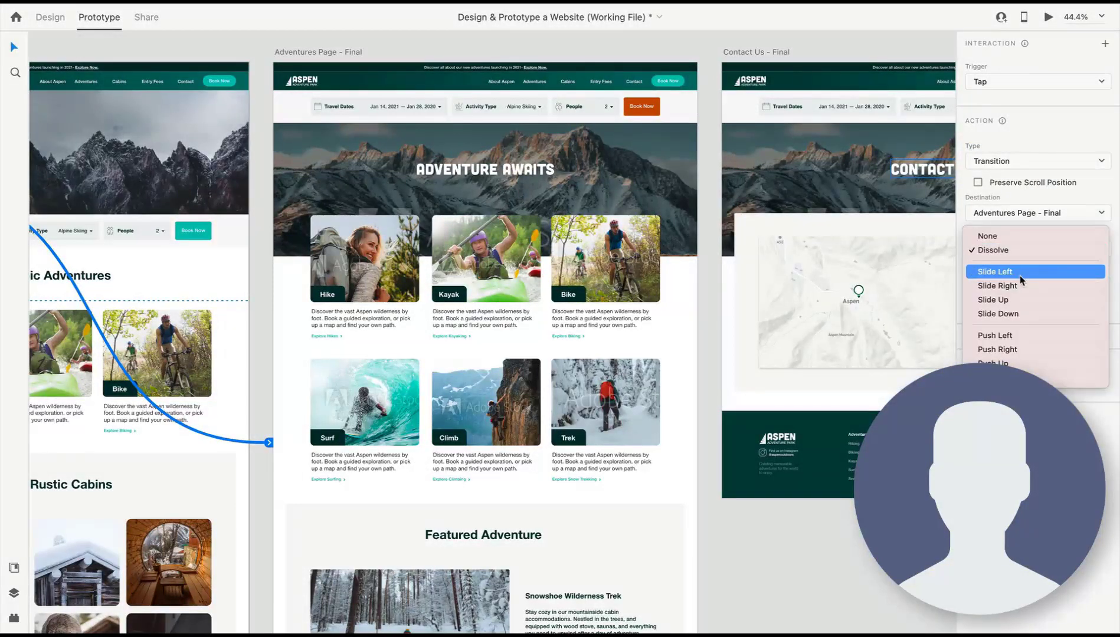